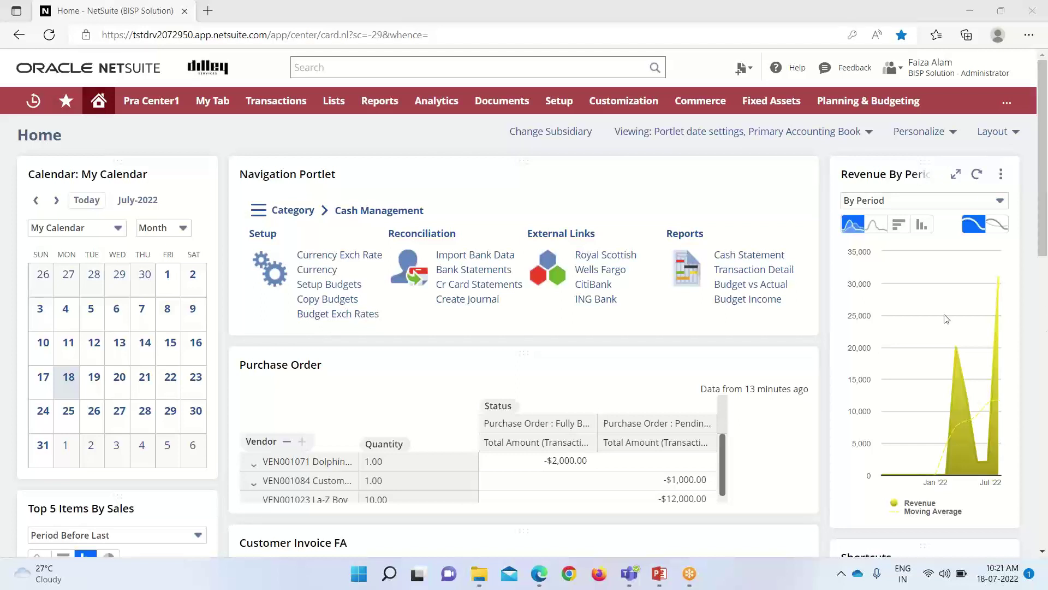
Personalize the home dashboard by adding a Key Performance Indicators portlet between the Navigation Portlet and the Purchase Order portlet.
scroll(499, 340, down, 10)
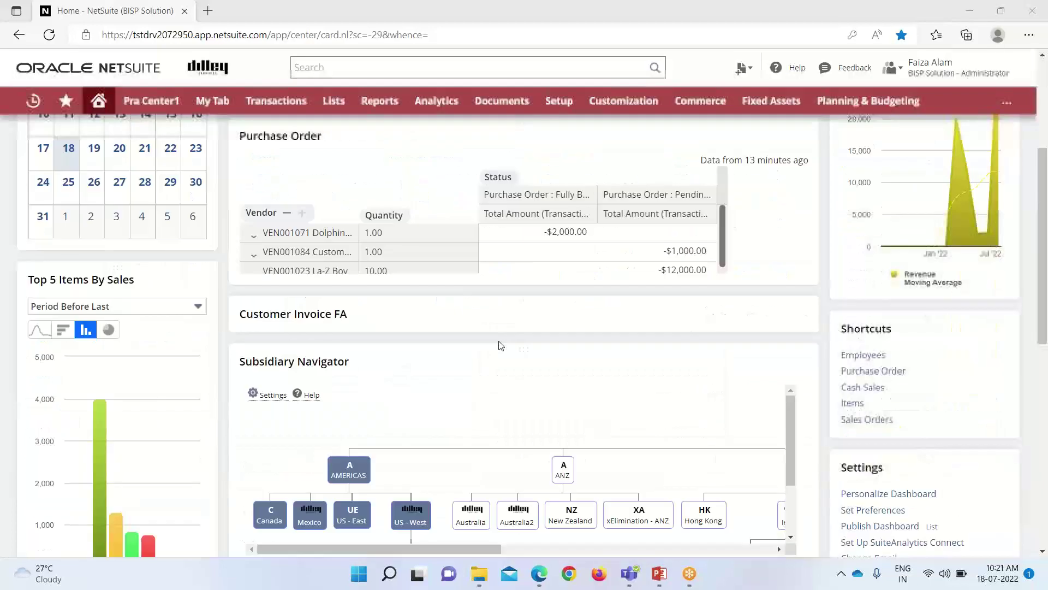
scroll(499, 339, down, 5)
scroll(499, 339, up, 15)
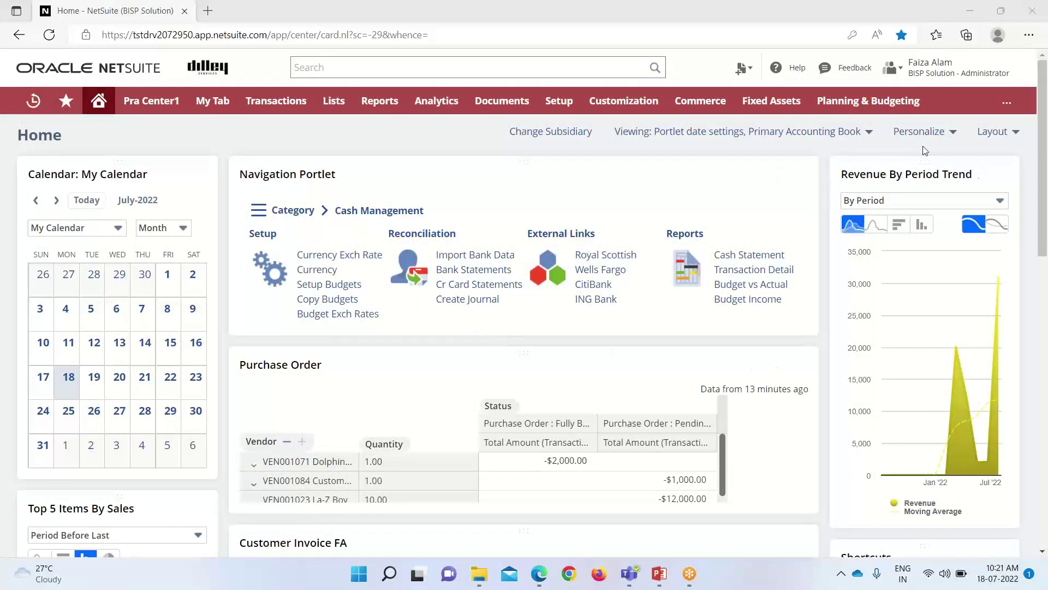
click(951, 136)
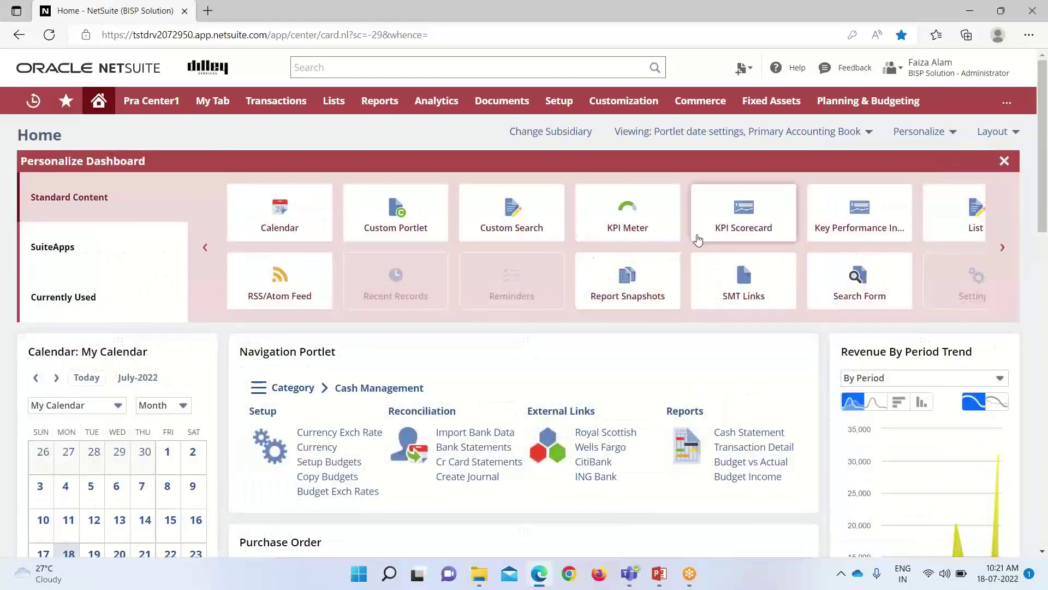
mouse_move(856, 217)
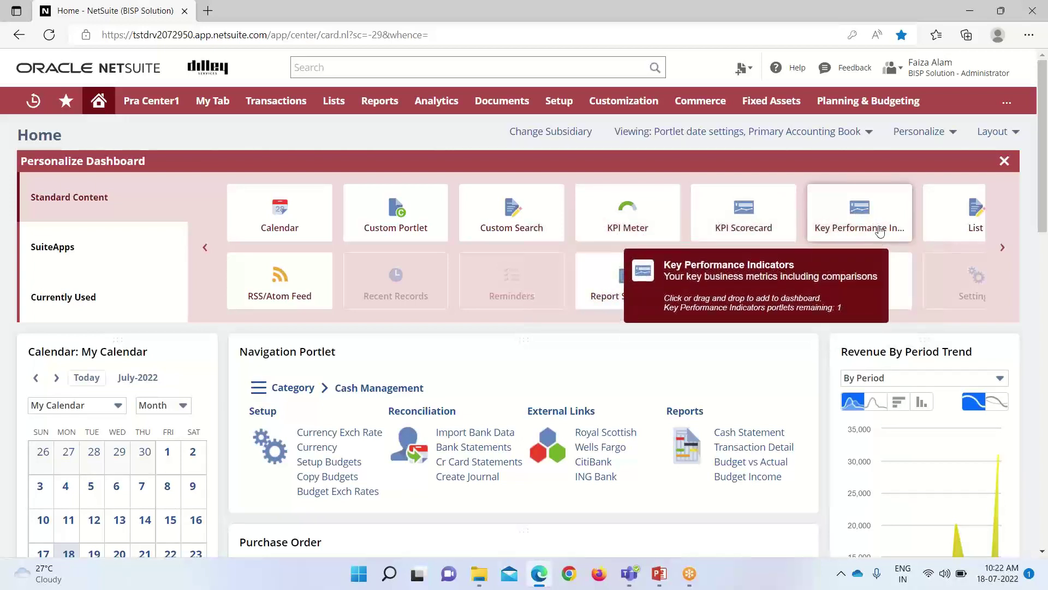
drag(879, 232, 423, 528)
Open the setup of the Key Performance Indicators portlet and bring up the selection of standard KPIs.
scroll(464, 491, down, 4)
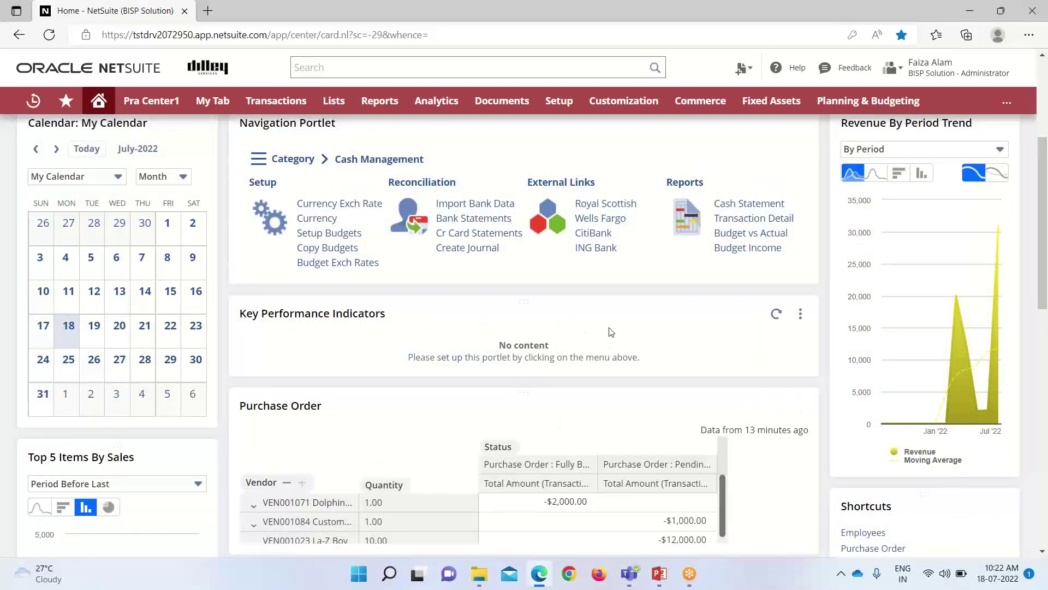
click(800, 314)
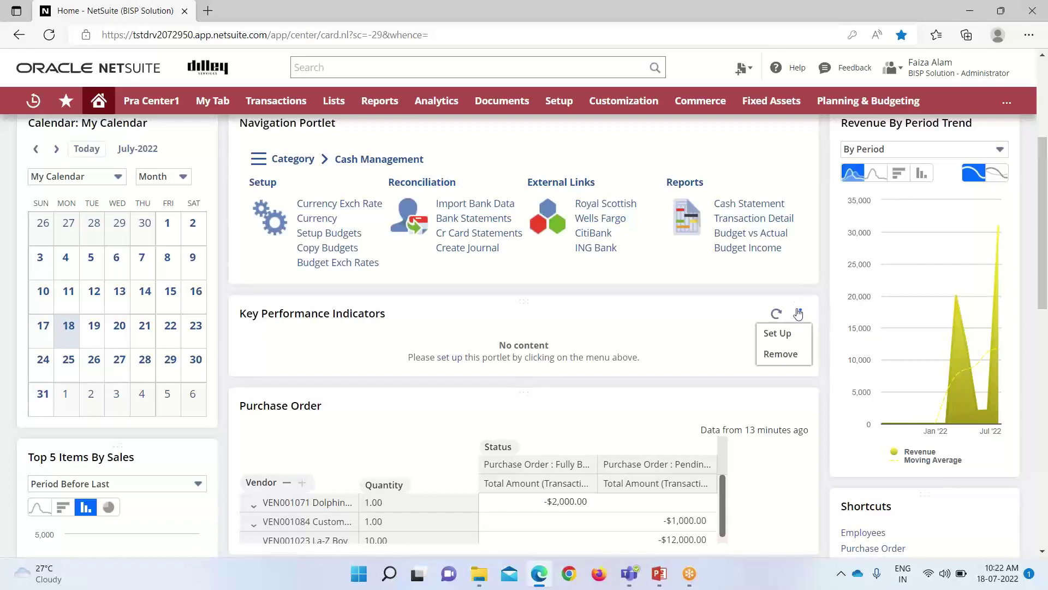
click(790, 335)
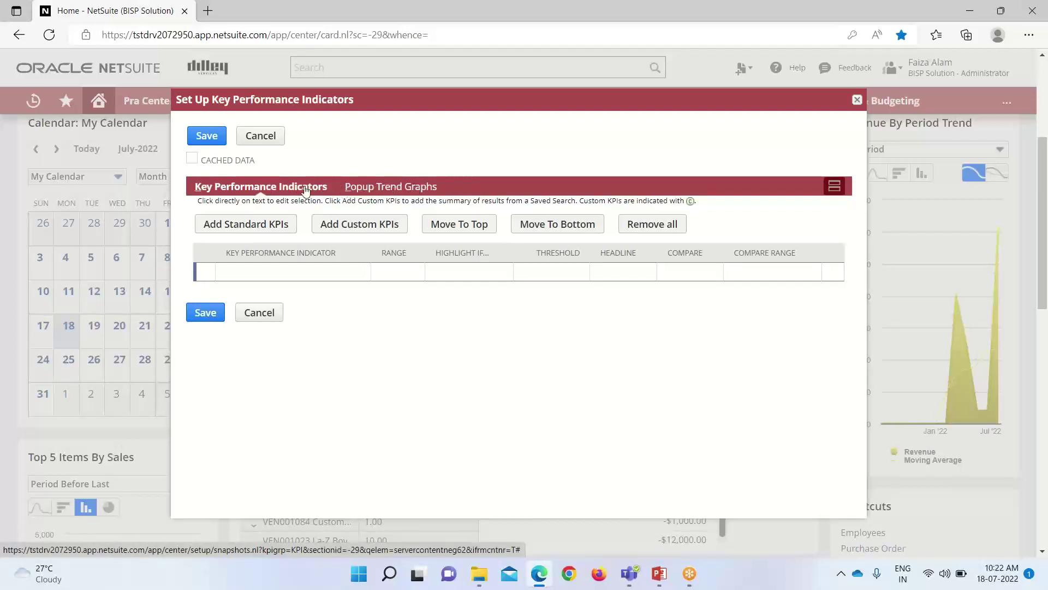
click(256, 226)
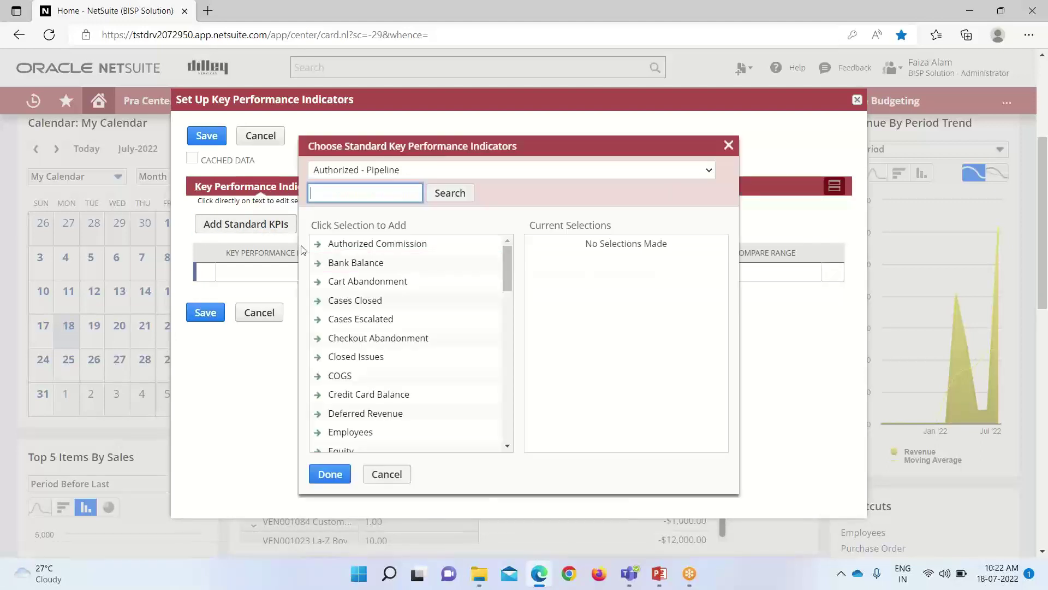
Look through the available standard KPIs and add Bank Balance to the current selections.
scroll(478, 243, down, 4)
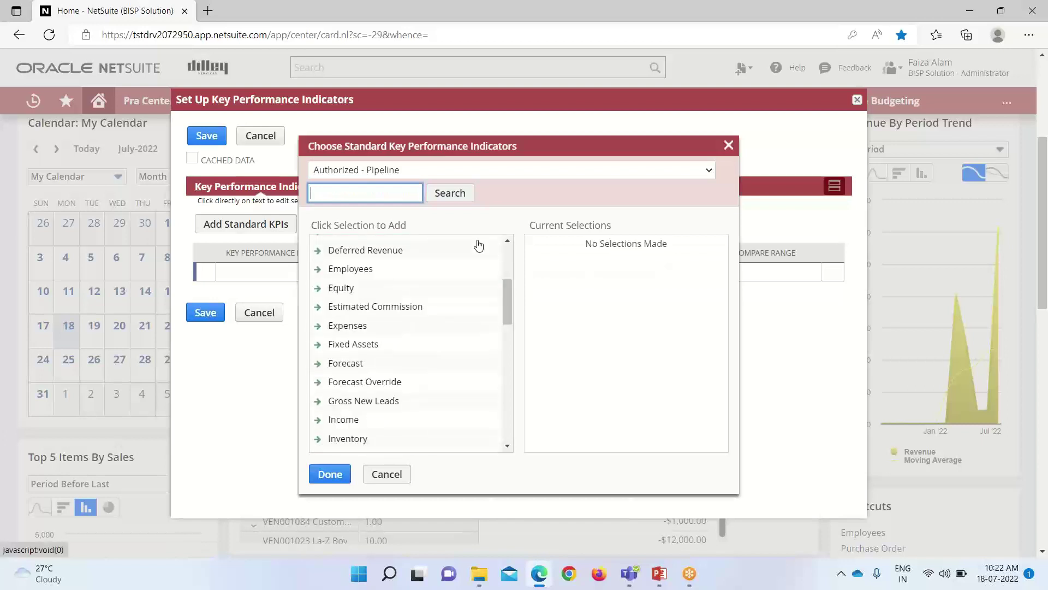
scroll(479, 246, down, 2)
scroll(479, 244, up, 3)
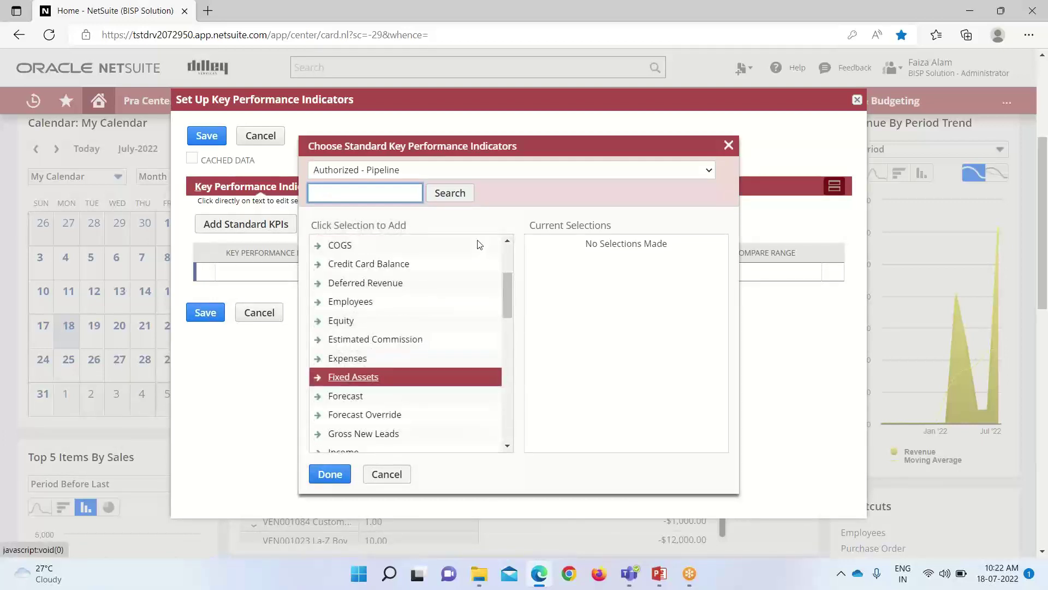
scroll(479, 244, down, 2)
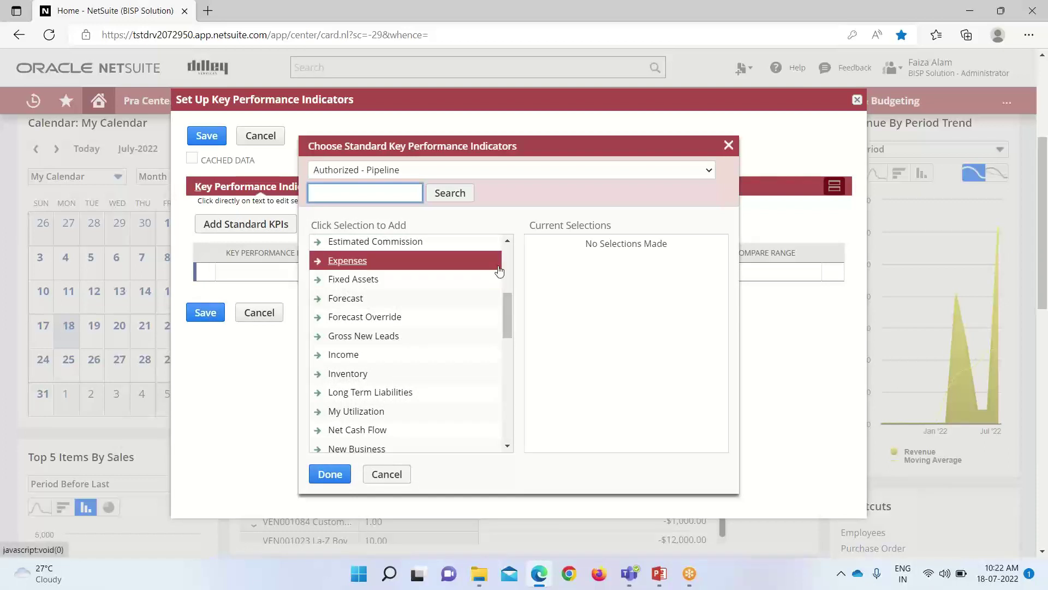
scroll(488, 352, down, 2)
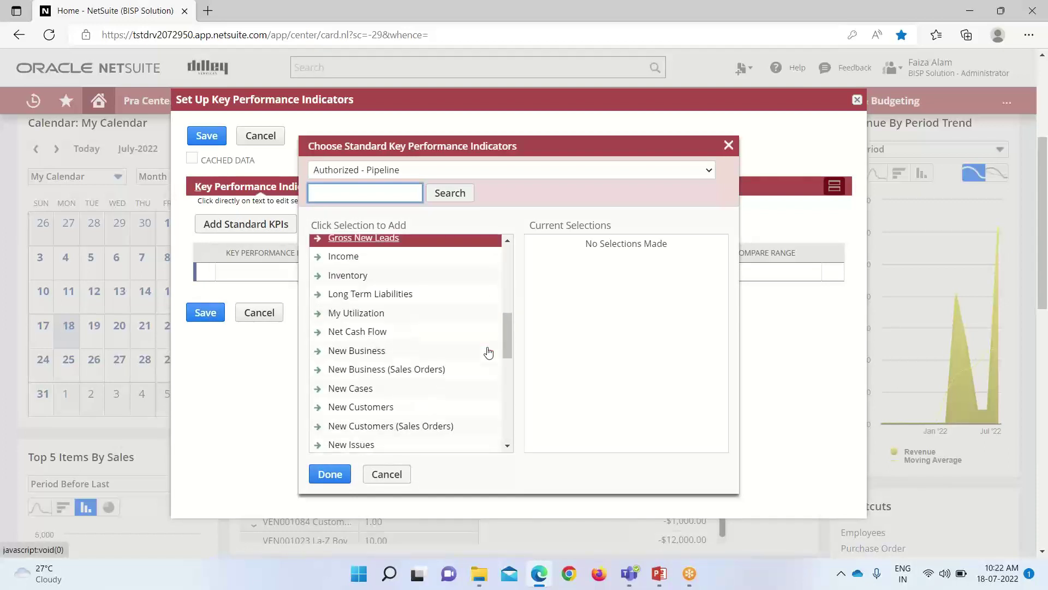
scroll(477, 352, down, 3)
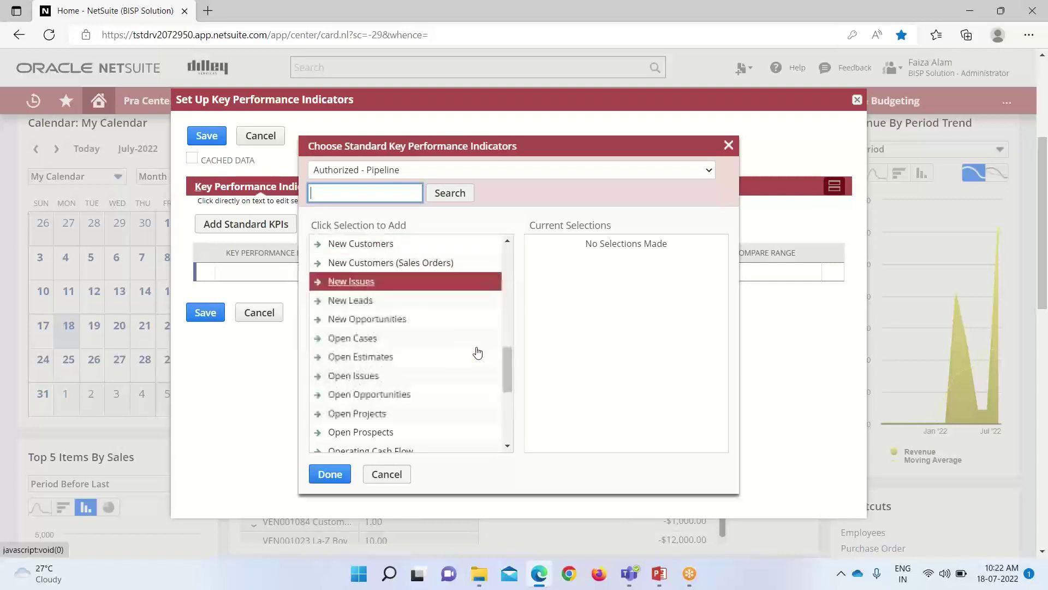
scroll(477, 352, down, 4)
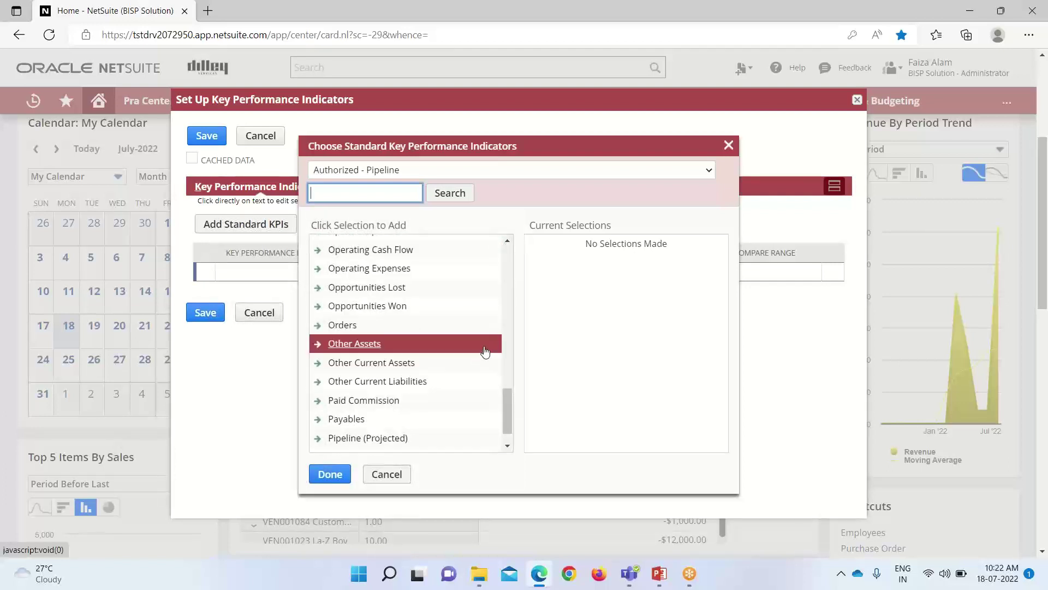
scroll(486, 351, up, 8)
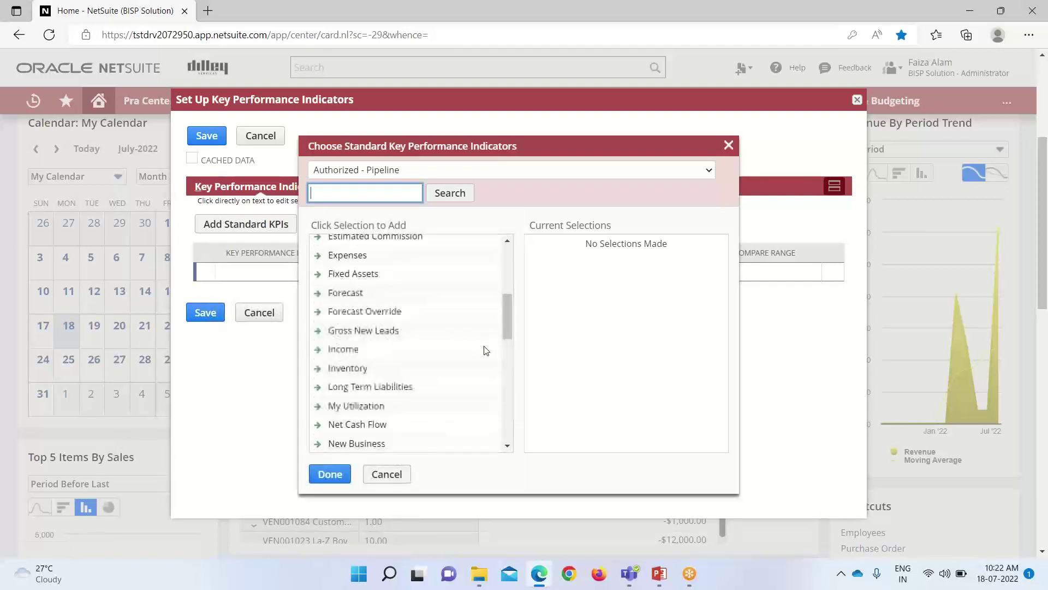
scroll(486, 351, up, 4)
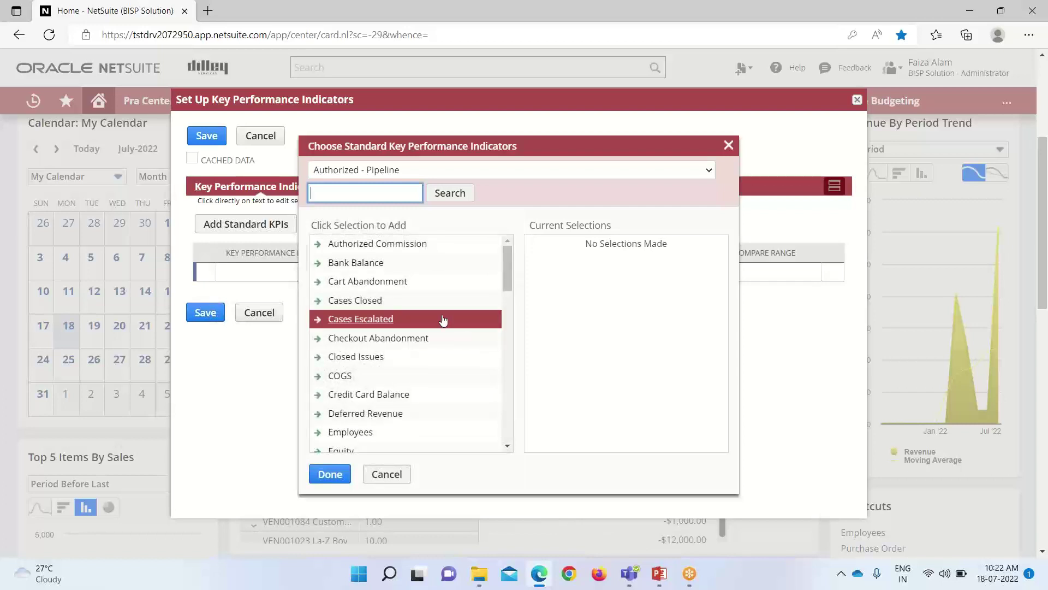
click(461, 273)
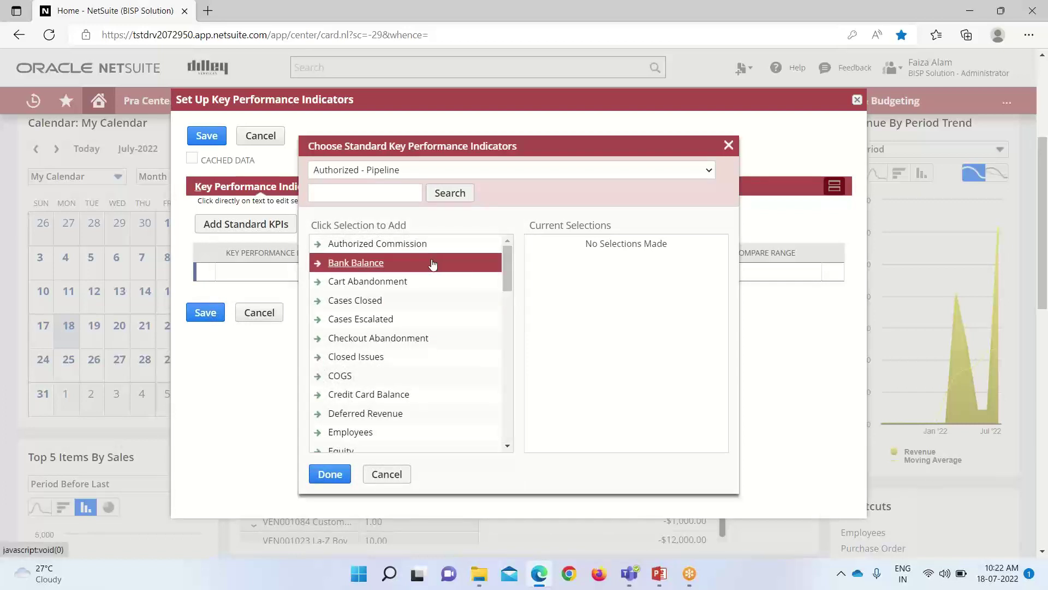
click(388, 263)
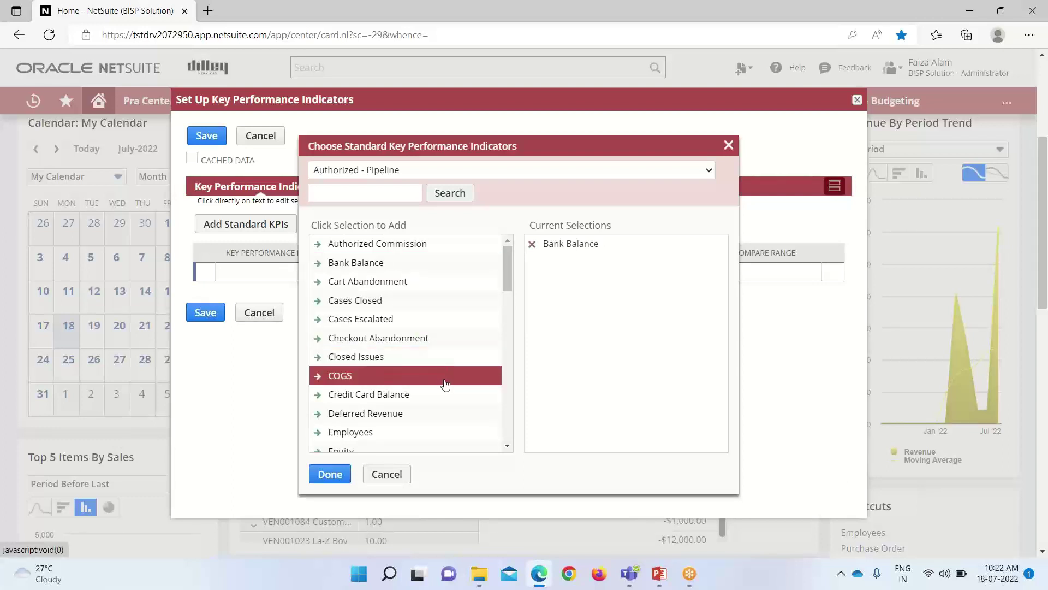
Find Payables among the standard KPIs and add it to the current selections.
scroll(447, 385, down, 2)
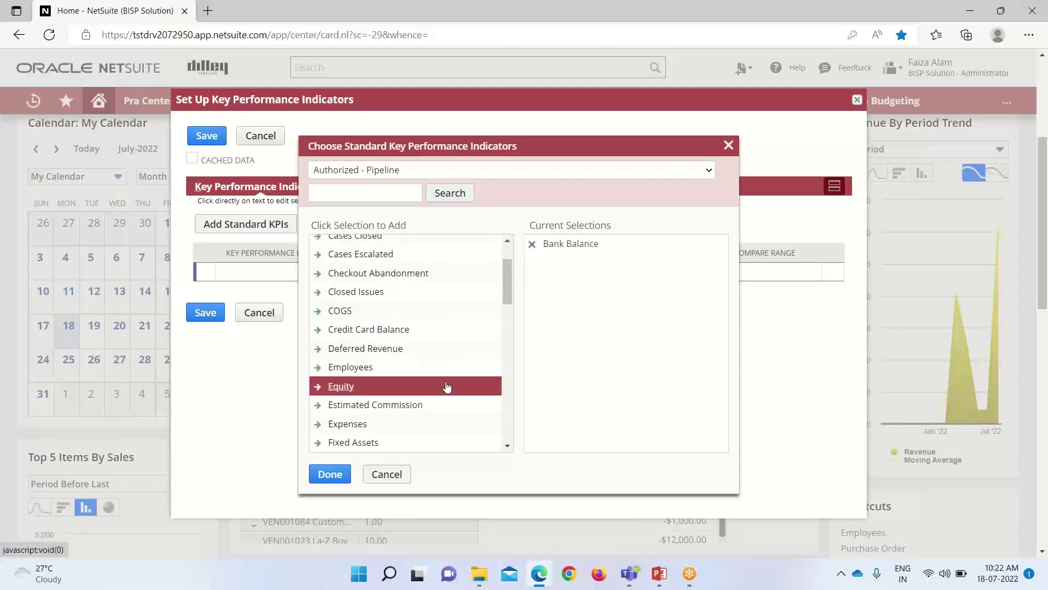
scroll(446, 386, down, 2)
scroll(437, 407, down, 2)
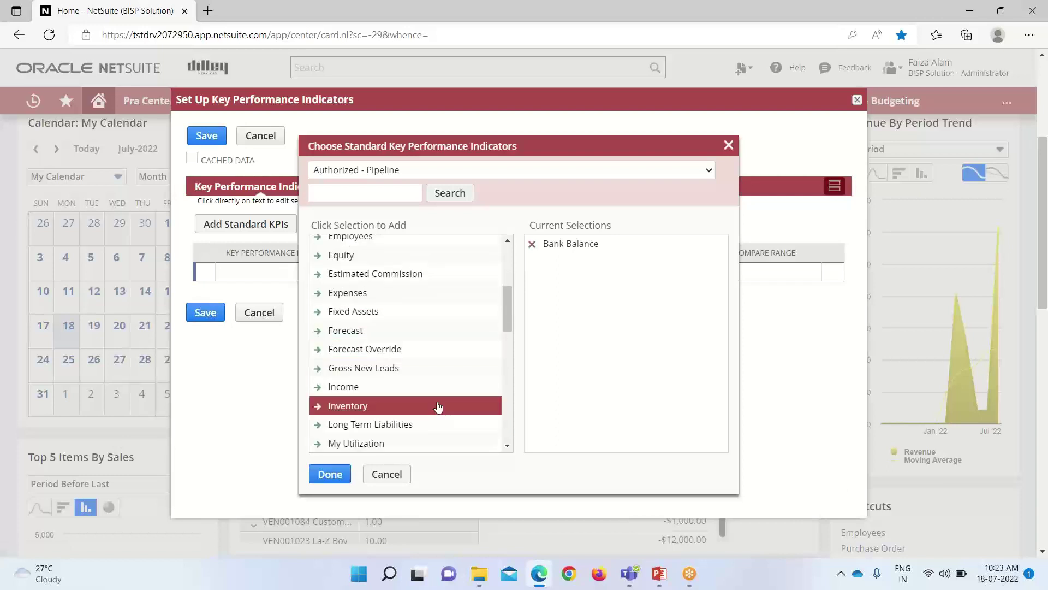
scroll(437, 391, down, 2)
scroll(438, 380, down, 2)
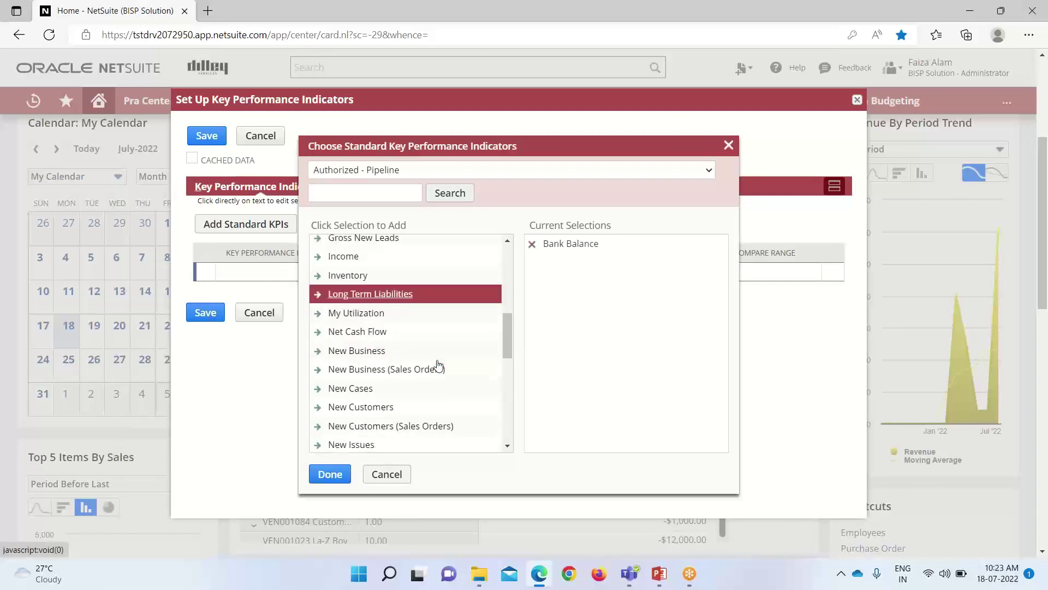
scroll(437, 364, down, 5)
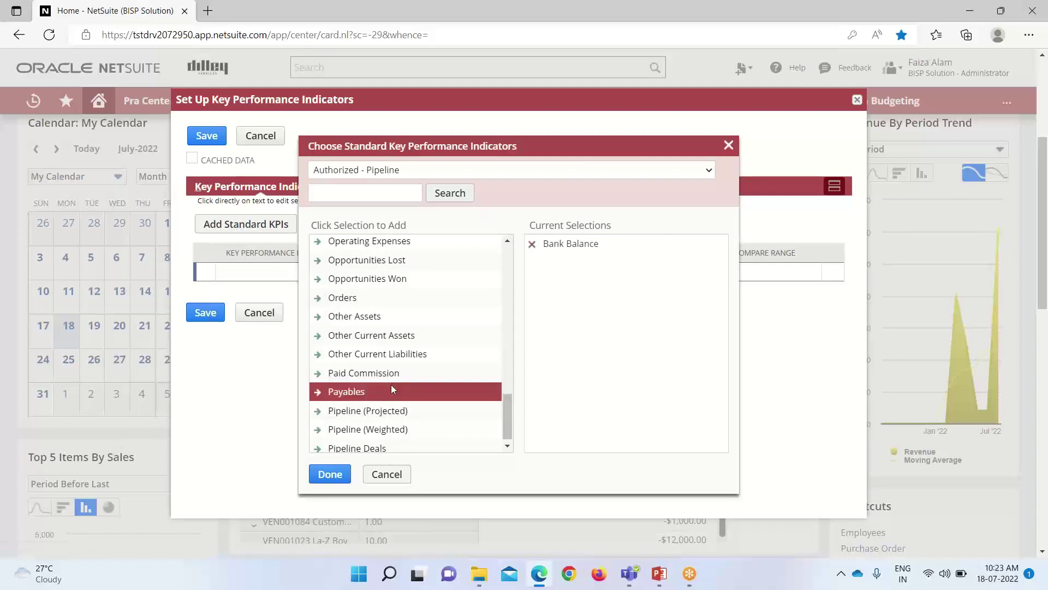
click(391, 388)
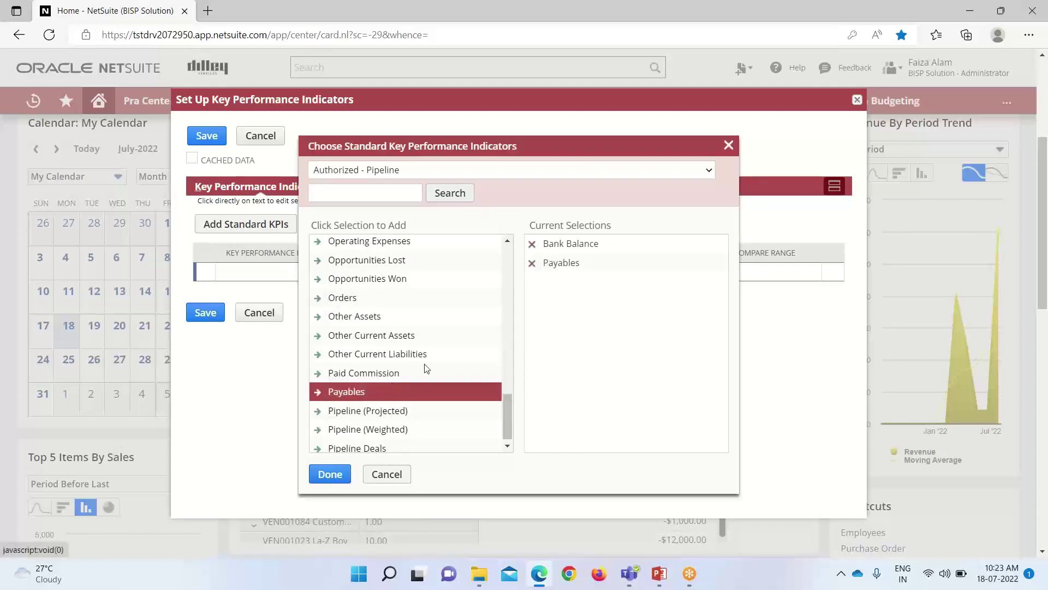
Search the standard KPIs for "Sales" and add the Sales indicator to the current selections.
scroll(497, 313, up, 2)
scroll(496, 314, down, 2)
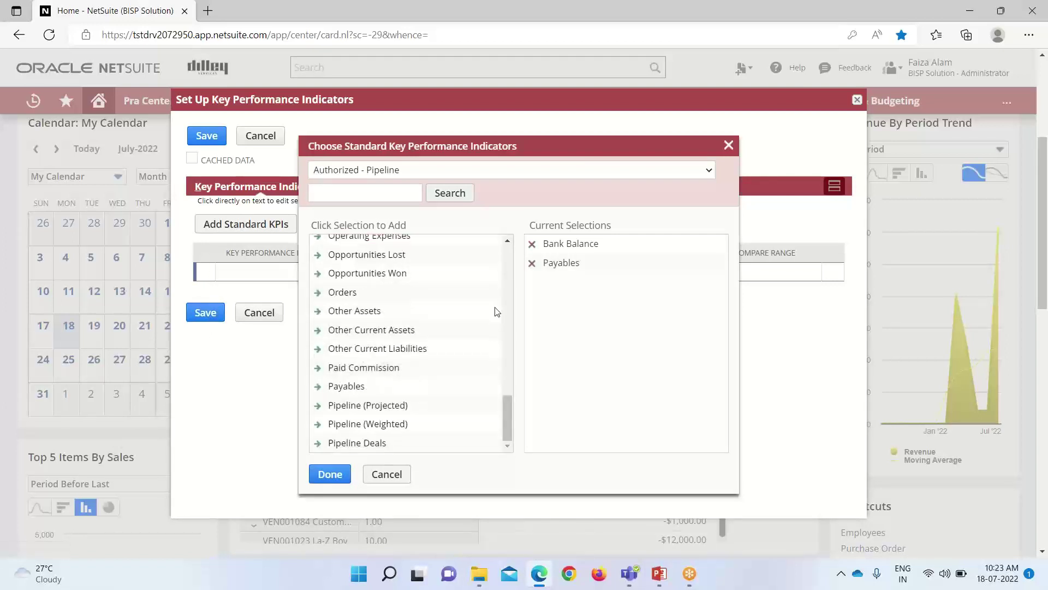
scroll(496, 312, down, 2)
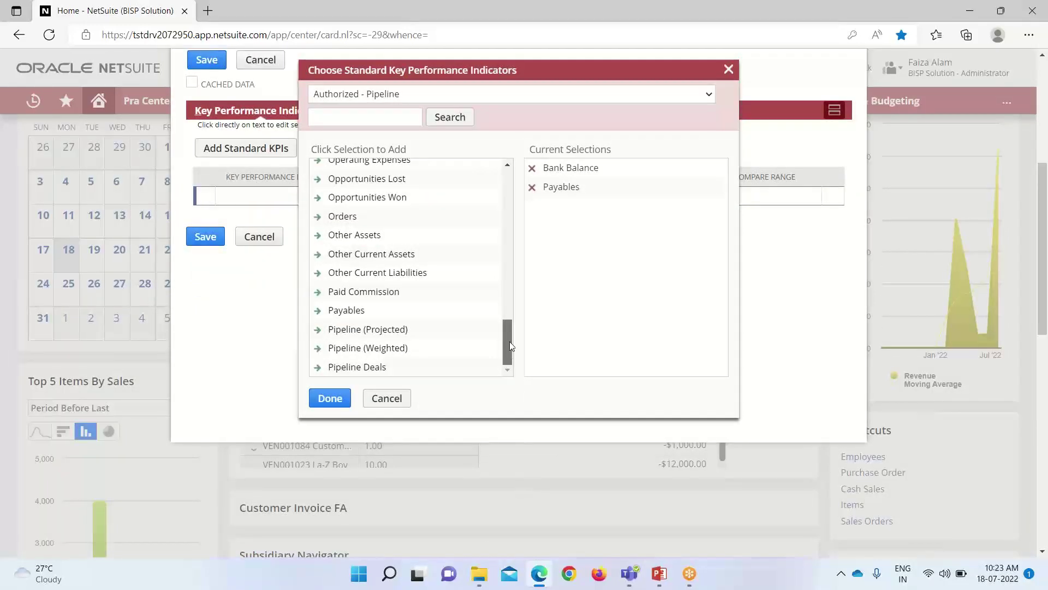
drag(509, 341, 512, 185)
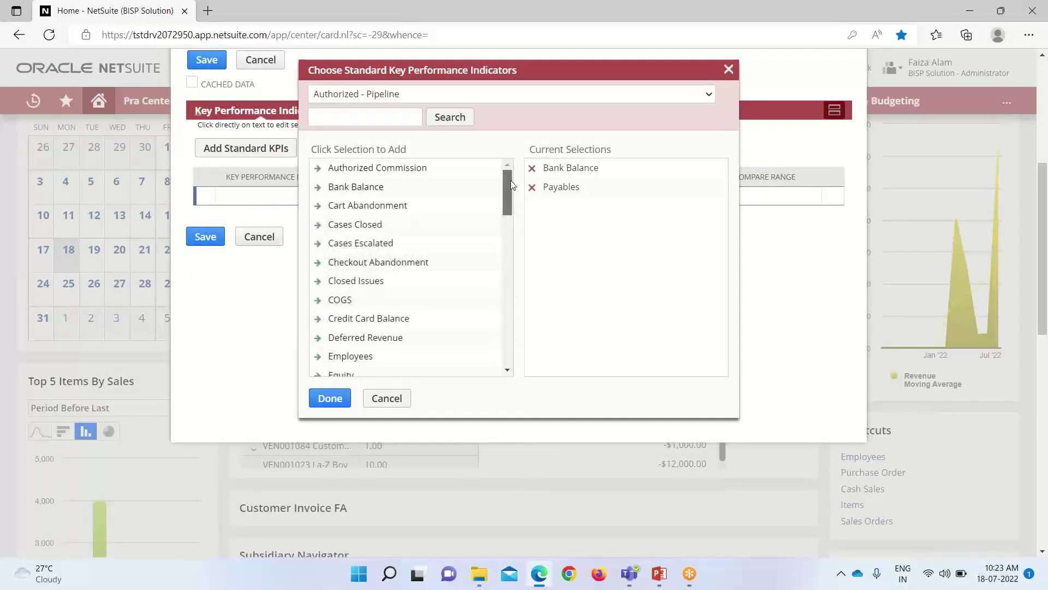
click(416, 118)
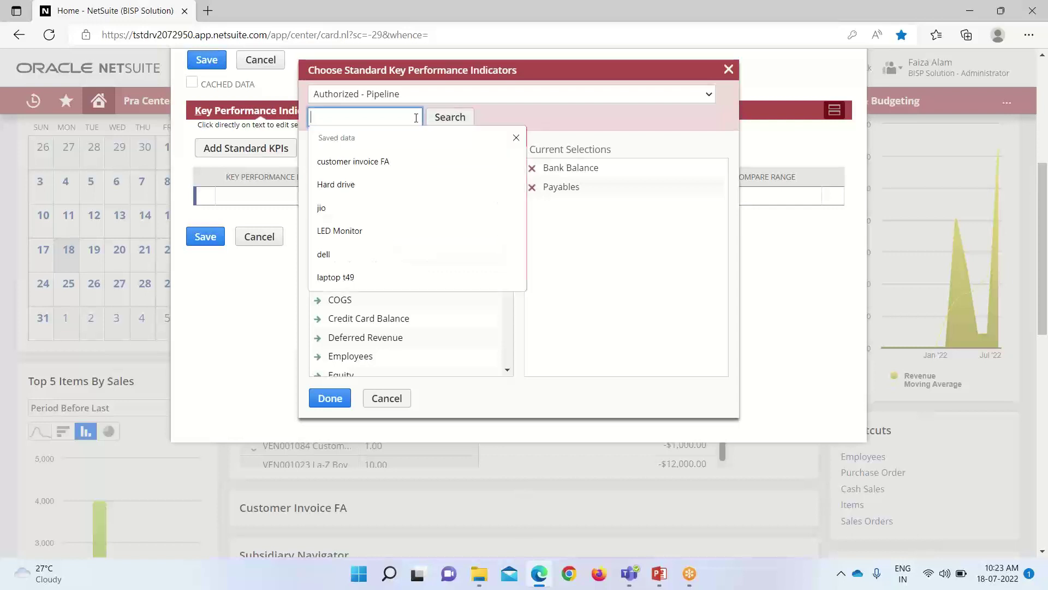
text(Sal)
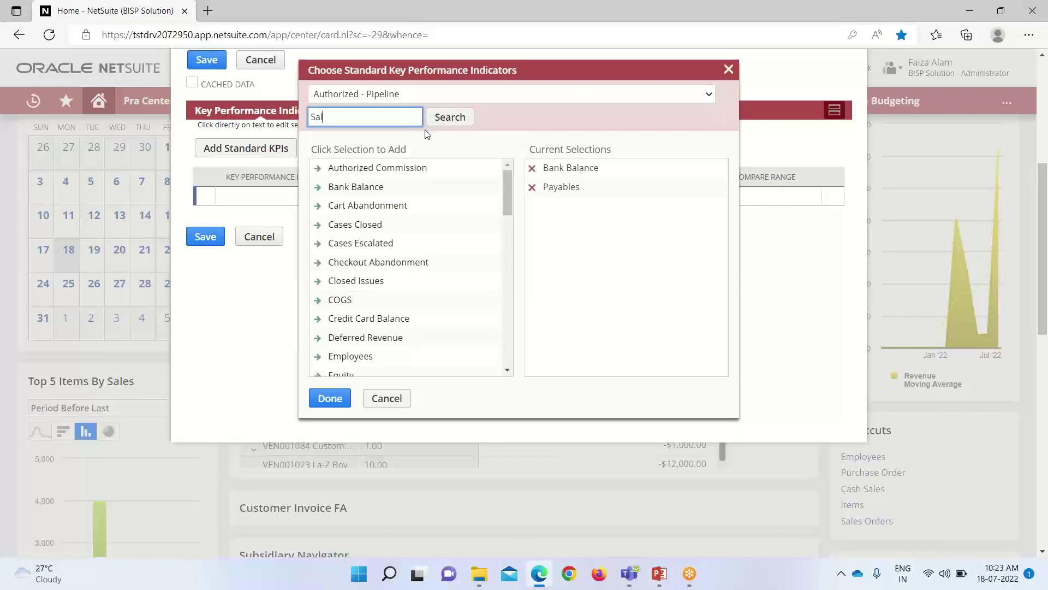
text(es)
click(441, 124)
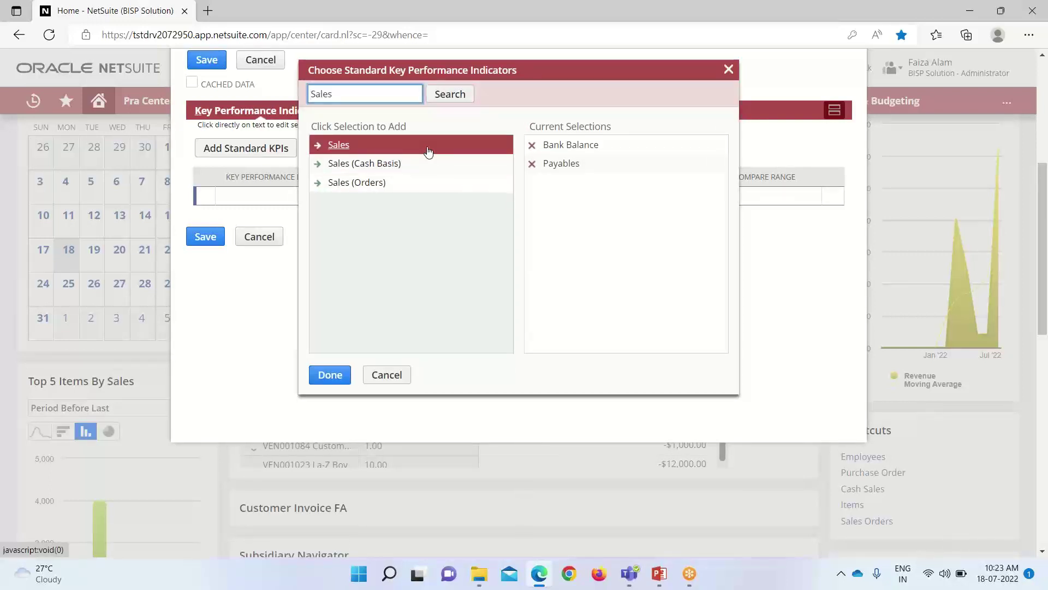
click(429, 152)
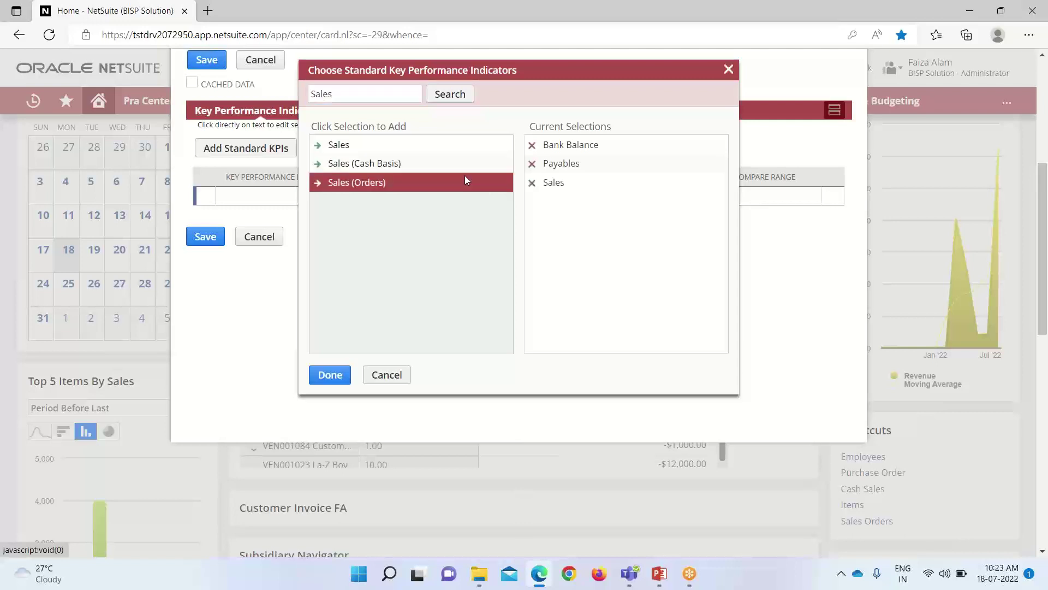
Search the standard KPIs for "Receivables" and add the Receivables indicator to the current selections.
click(379, 89)
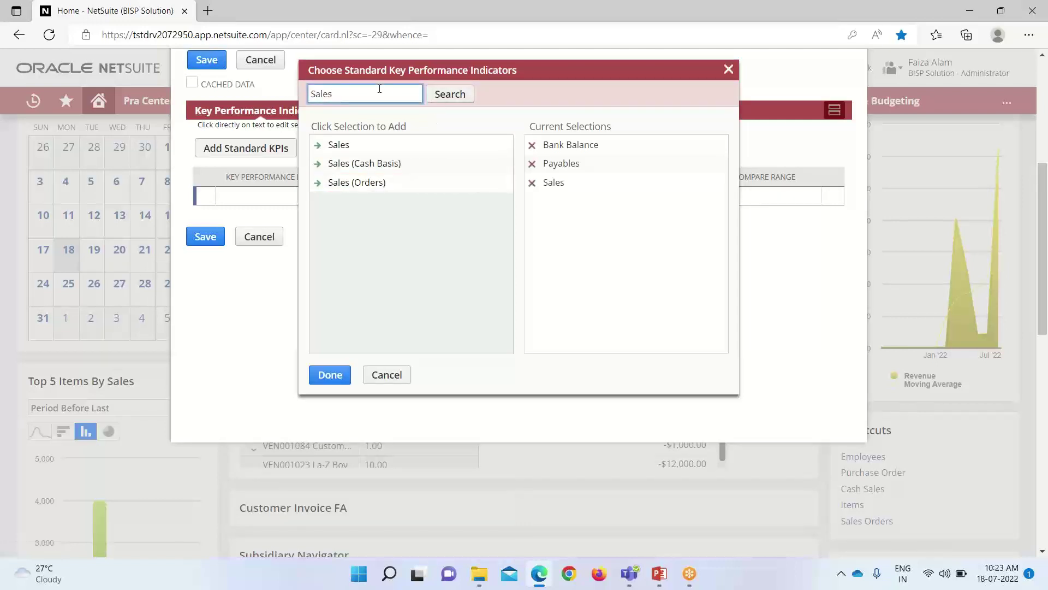
key(BackSpace)
key(BackSpace)
key(BackSpace)
key(BackSpace)
key(BackSpace)
text(Receivables)
click(439, 95)
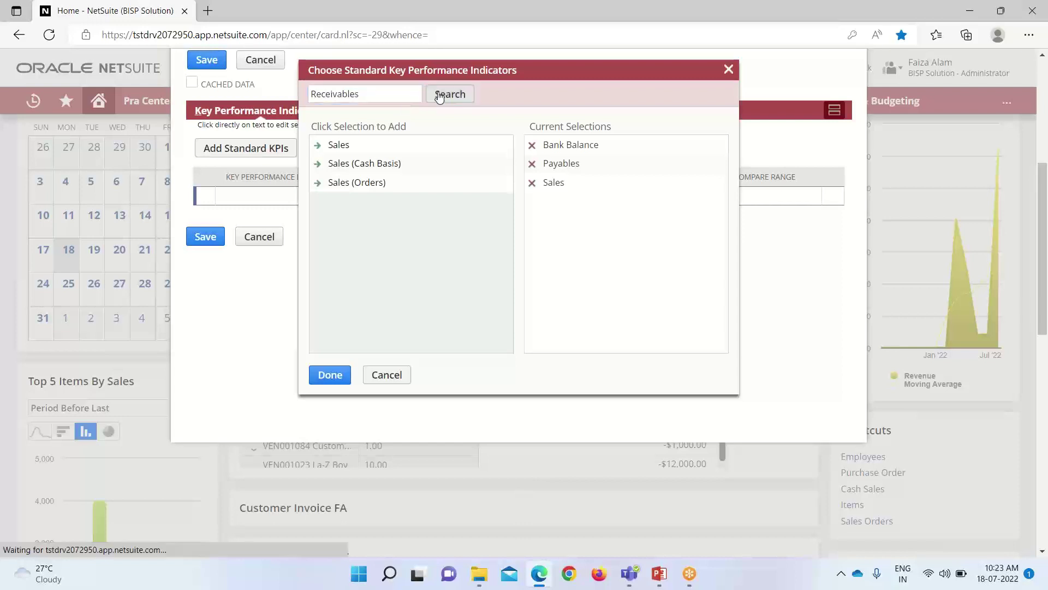
click(430, 145)
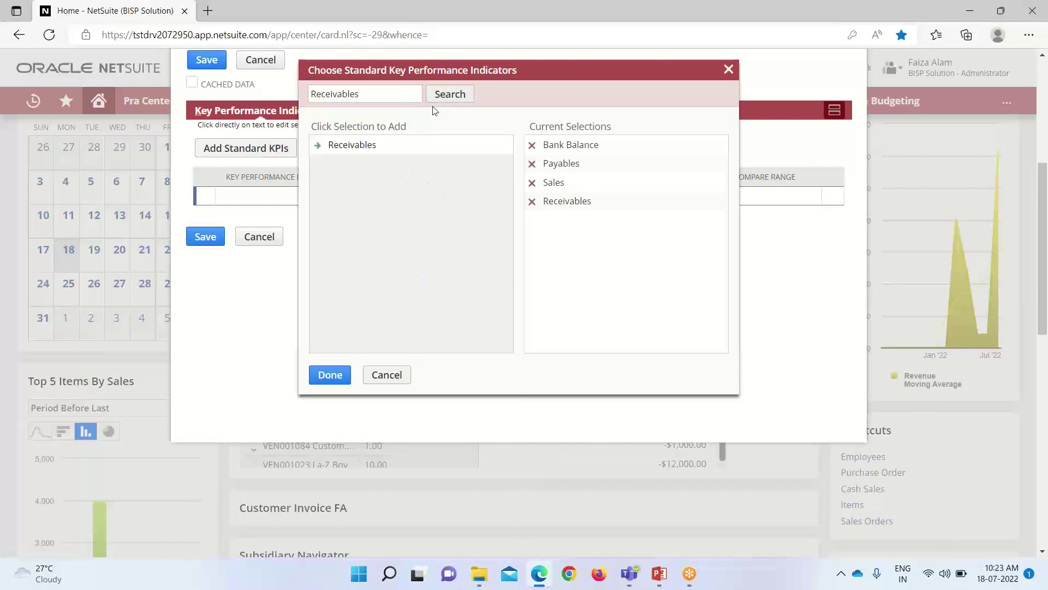
Search the standard KPIs for "Profit", add the Profit indicator, and finish the KPI selection.
click(390, 88)
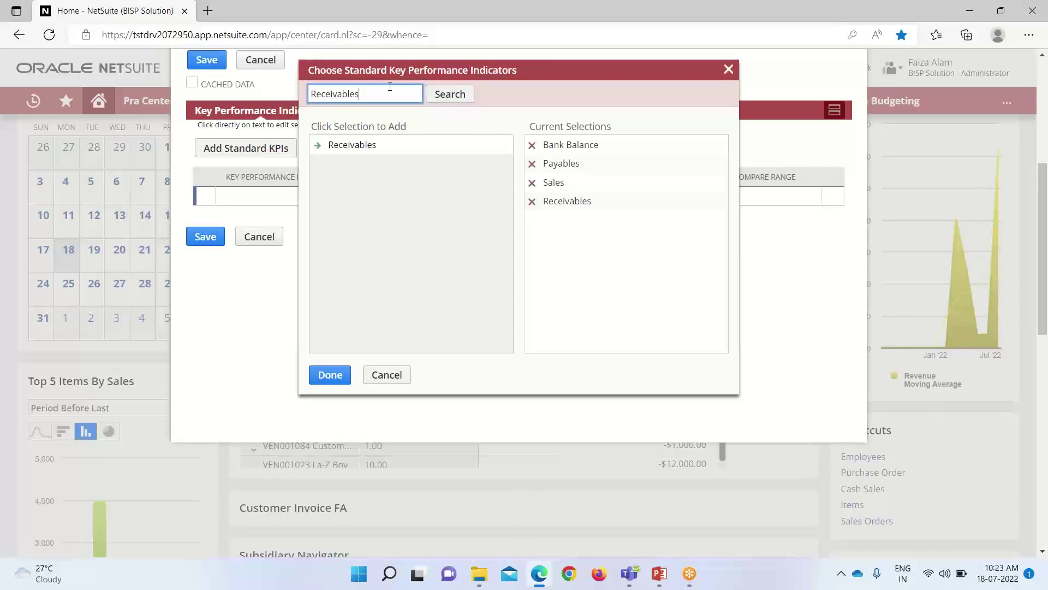
click(394, 145)
text(Pro)
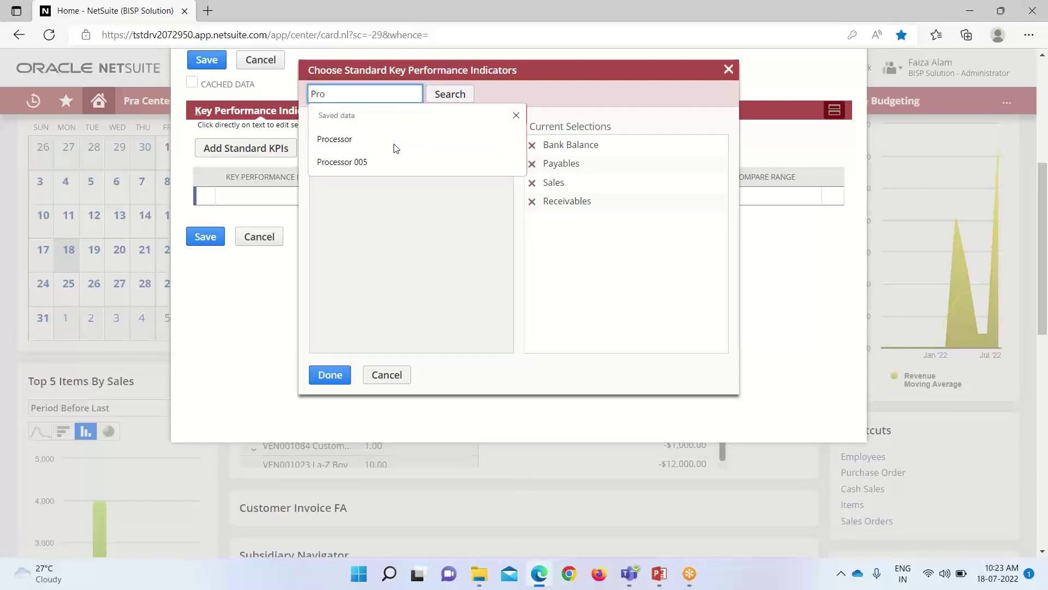
text(fit)
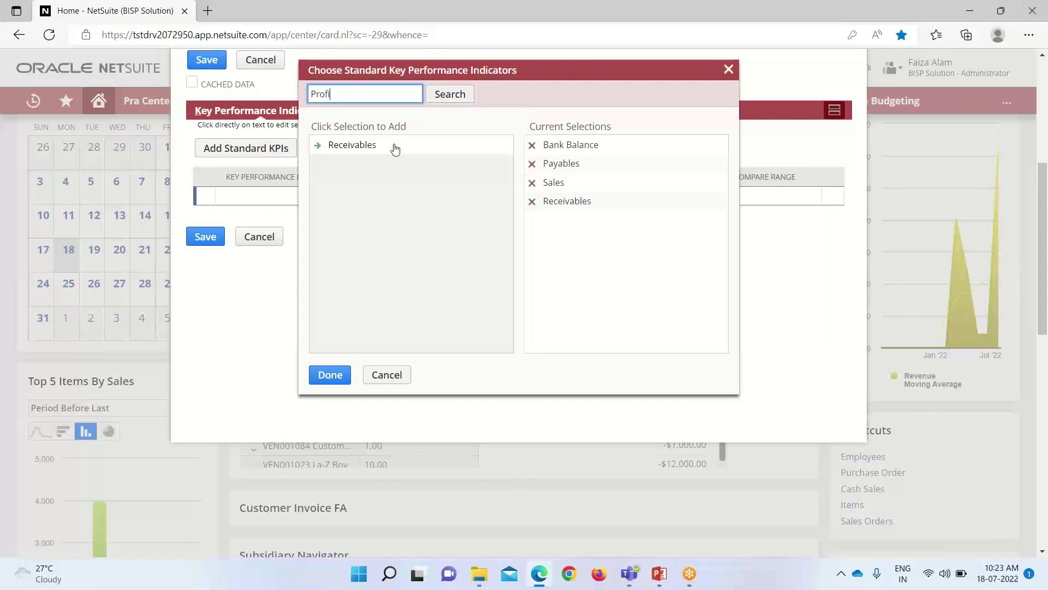
click(449, 101)
click(335, 145)
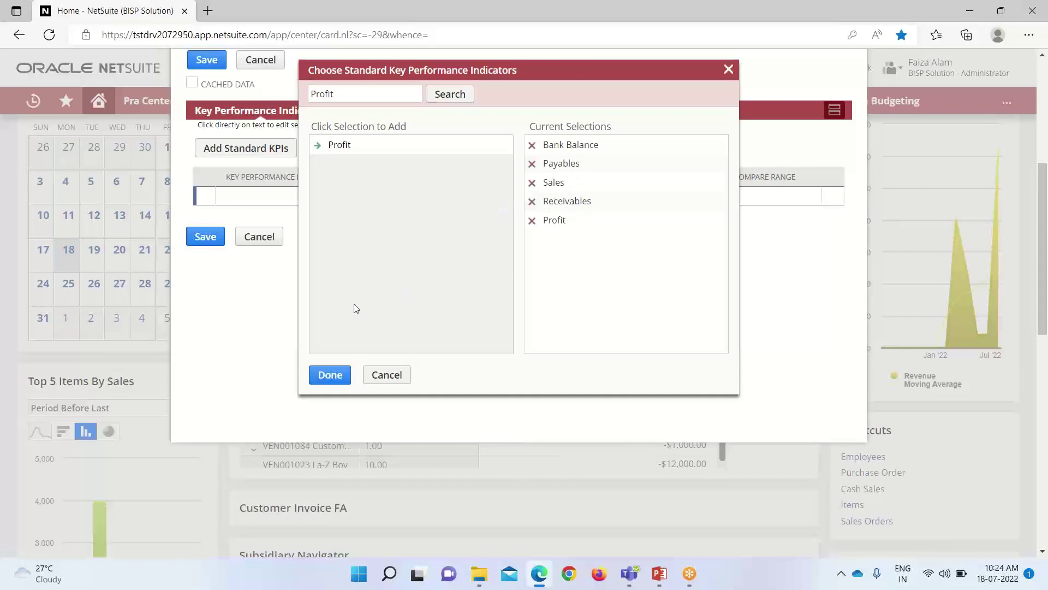
click(331, 374)
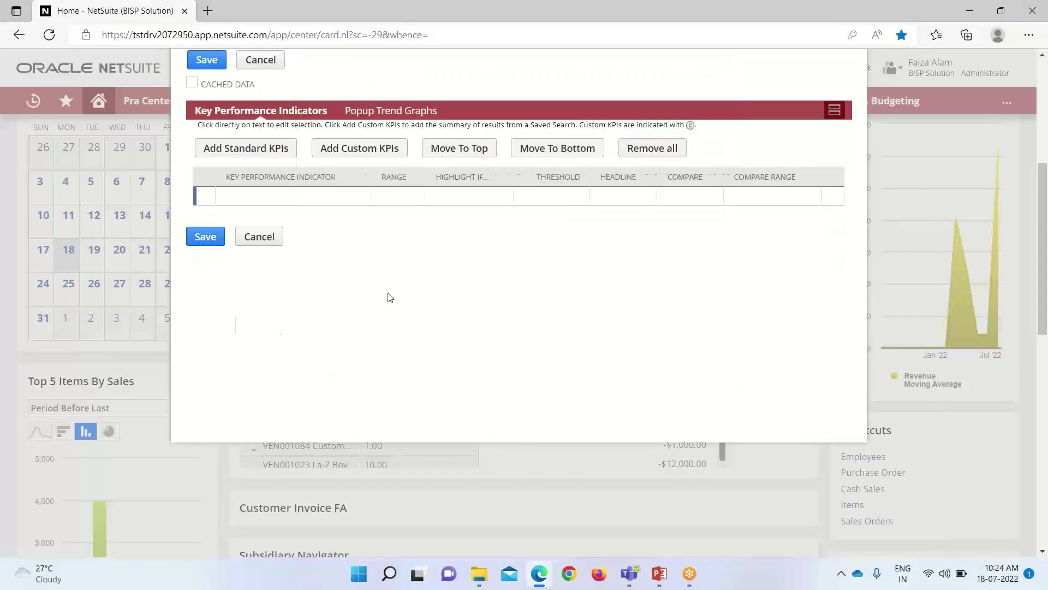
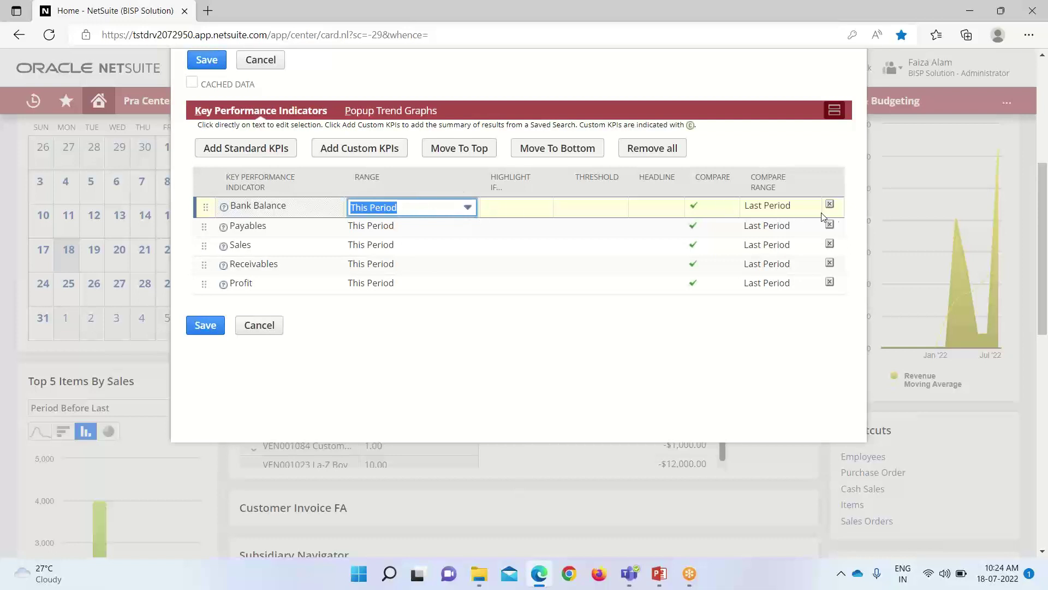
Set the compare range of the Bank Balance indicator to Period Before Last.
click(780, 201)
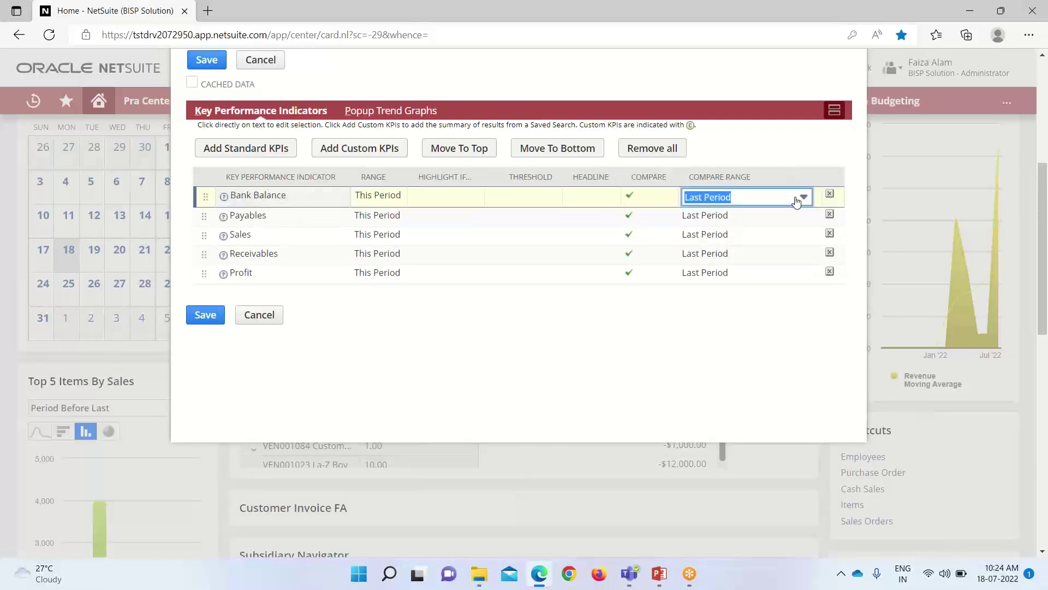
click(798, 200)
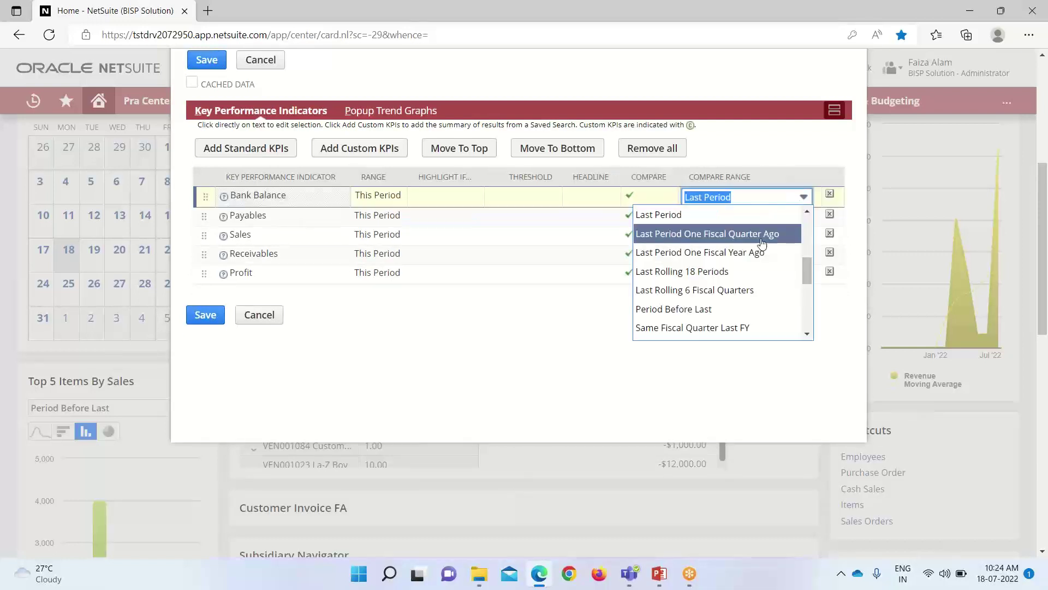
click(755, 310)
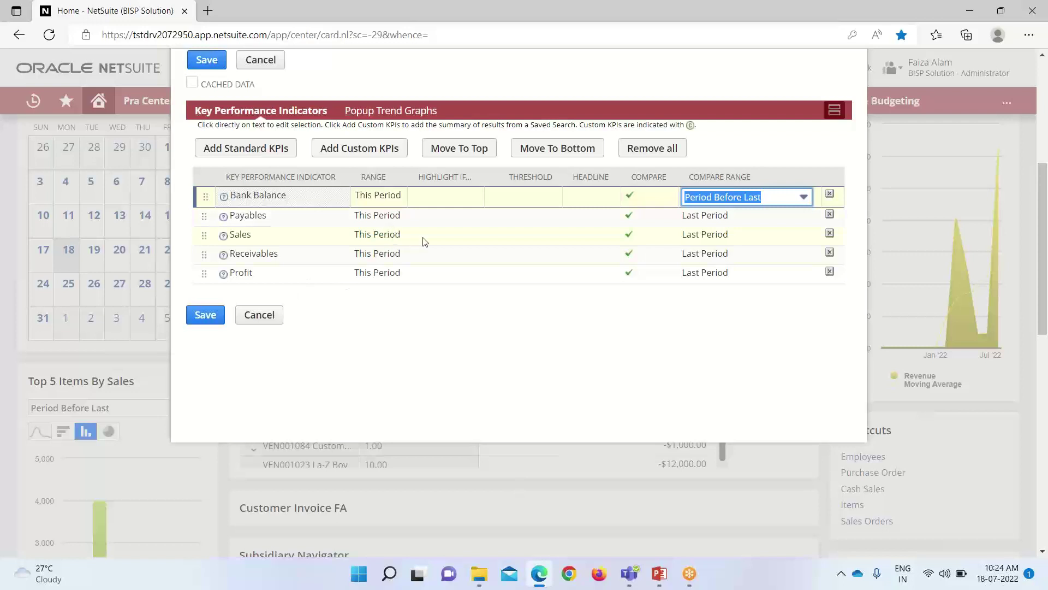
Set the compare range of the Sales indicator to Last Fiscal Year.
click(716, 237)
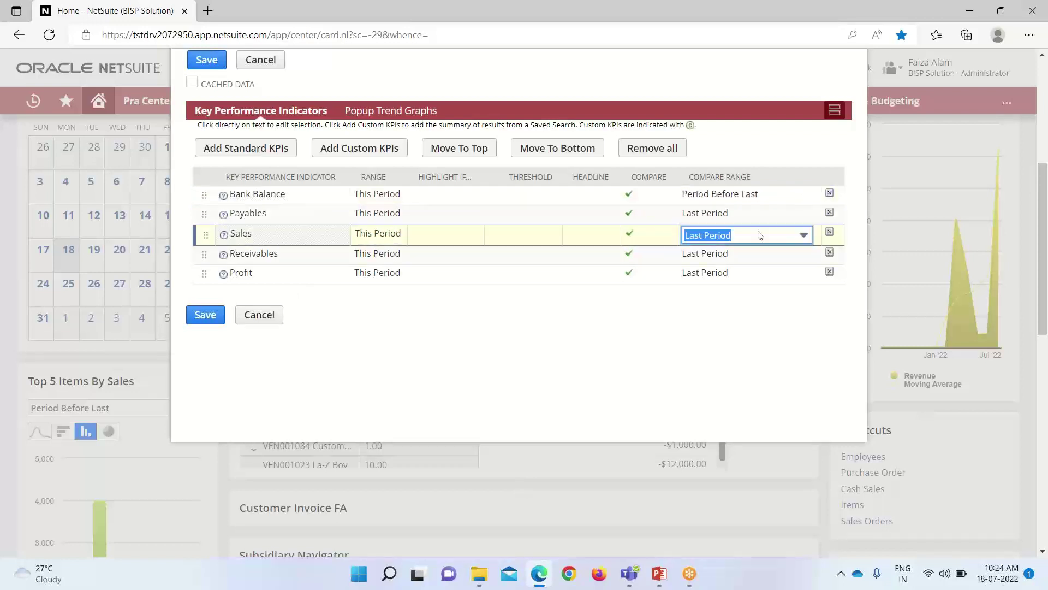
click(800, 235)
scroll(764, 289, down, 2)
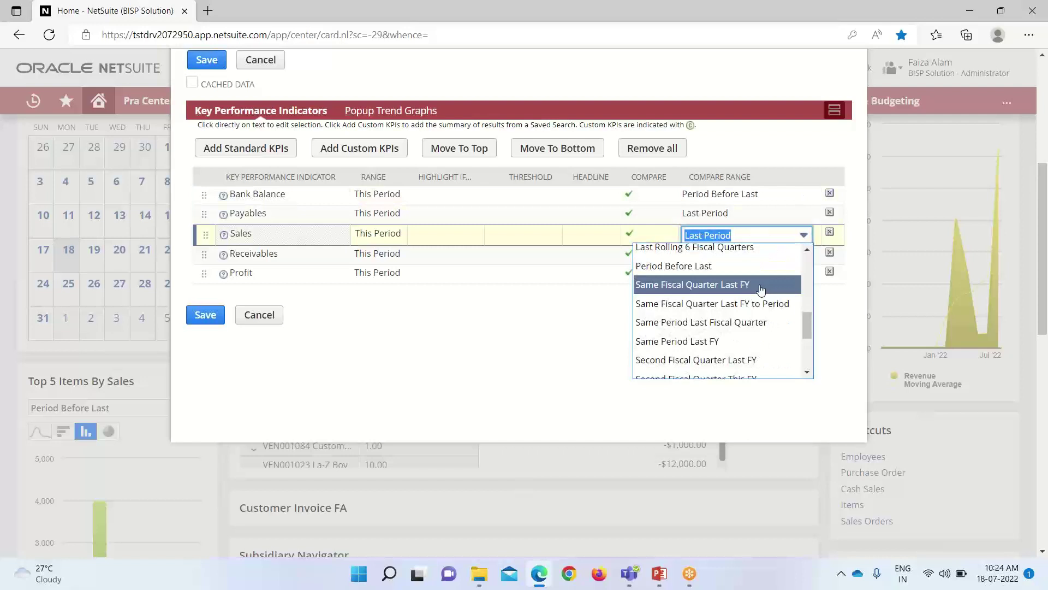
scroll(762, 289, down, 3)
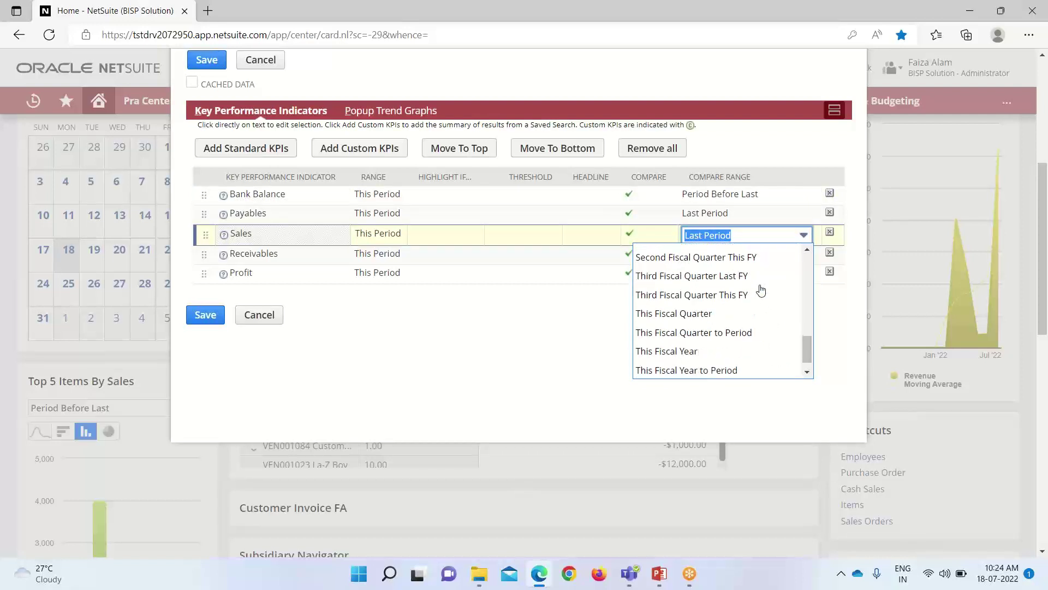
scroll(760, 290, down, 1)
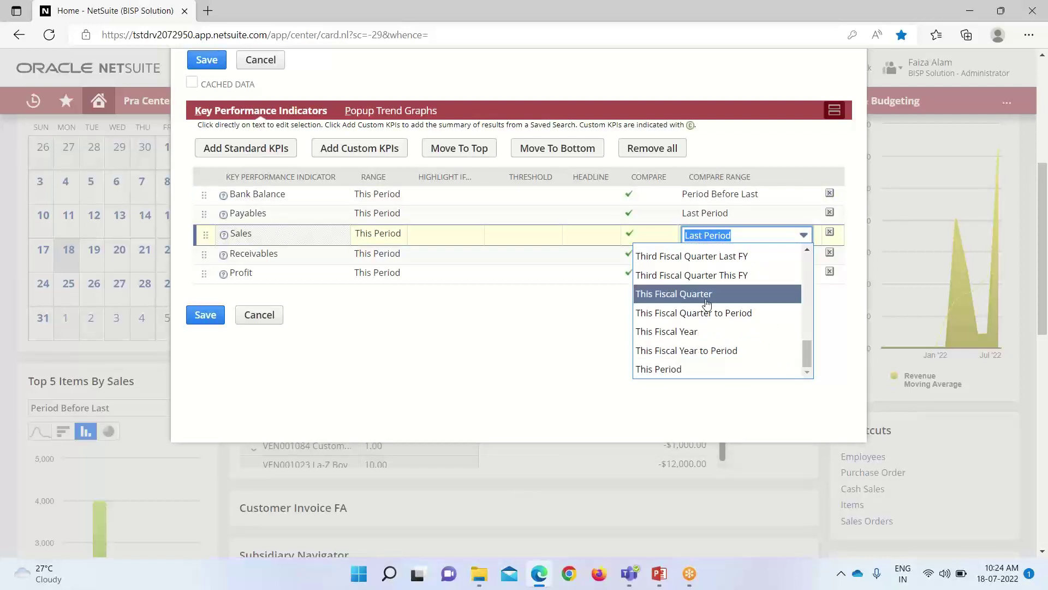
scroll(705, 295, up, 4)
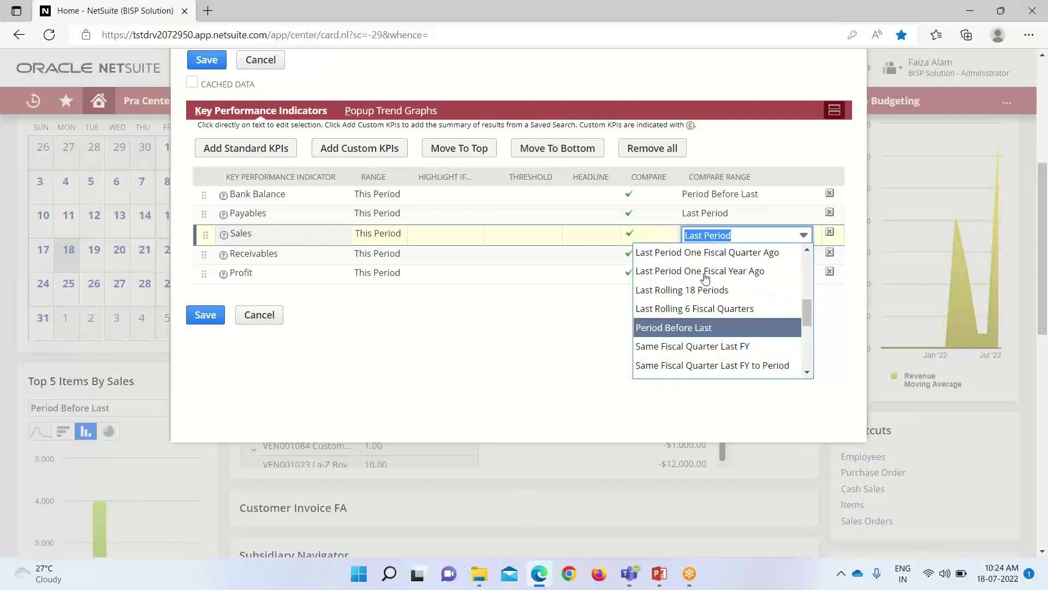
scroll(705, 277, up, 4)
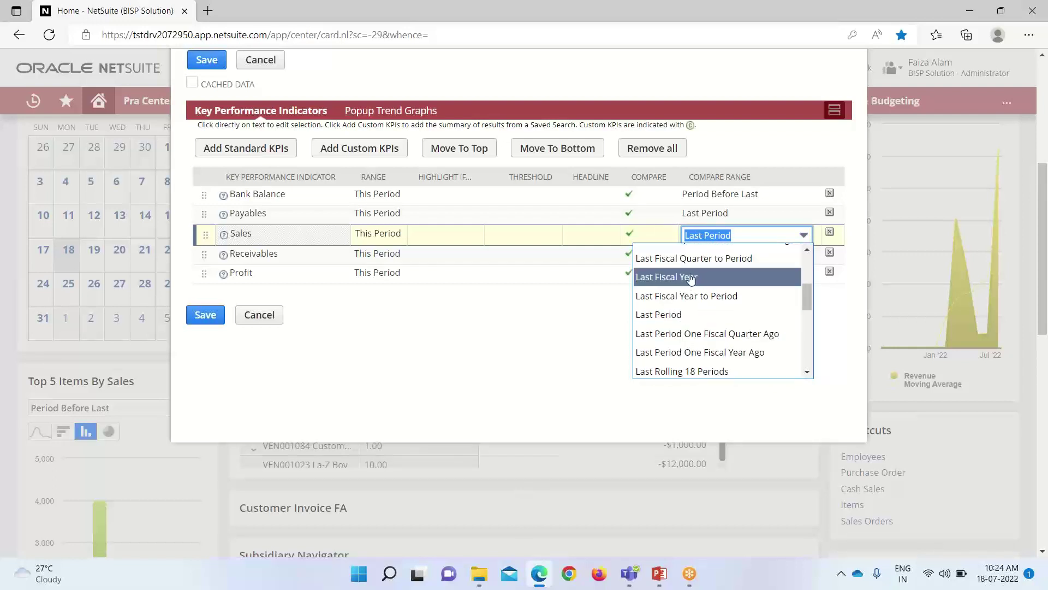
click(691, 277)
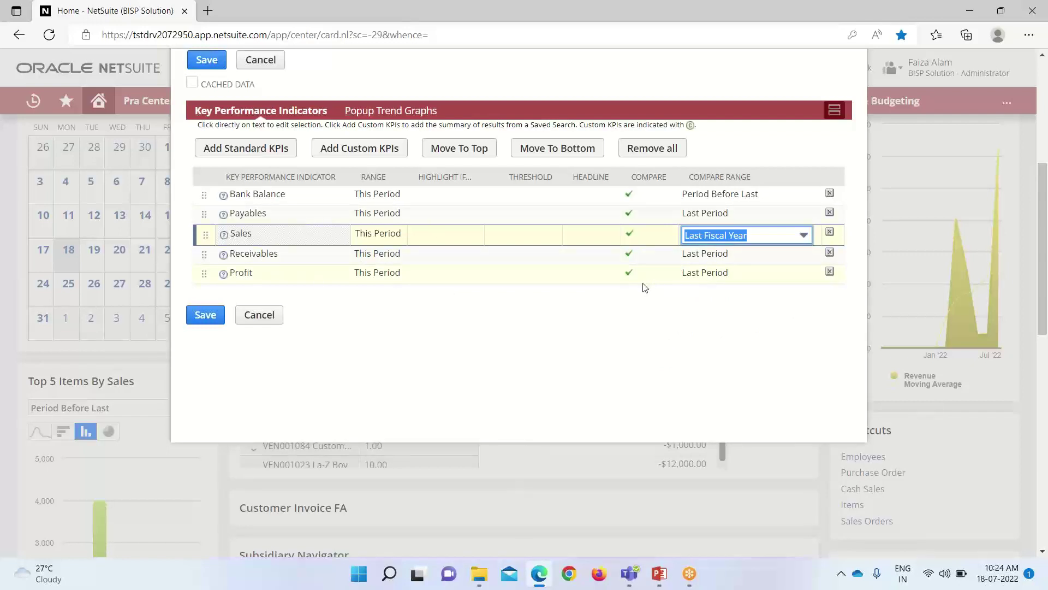
Highlight Bank Balance if it is Greater Than a threshold of 2,000 and mark it as a headline.
click(452, 195)
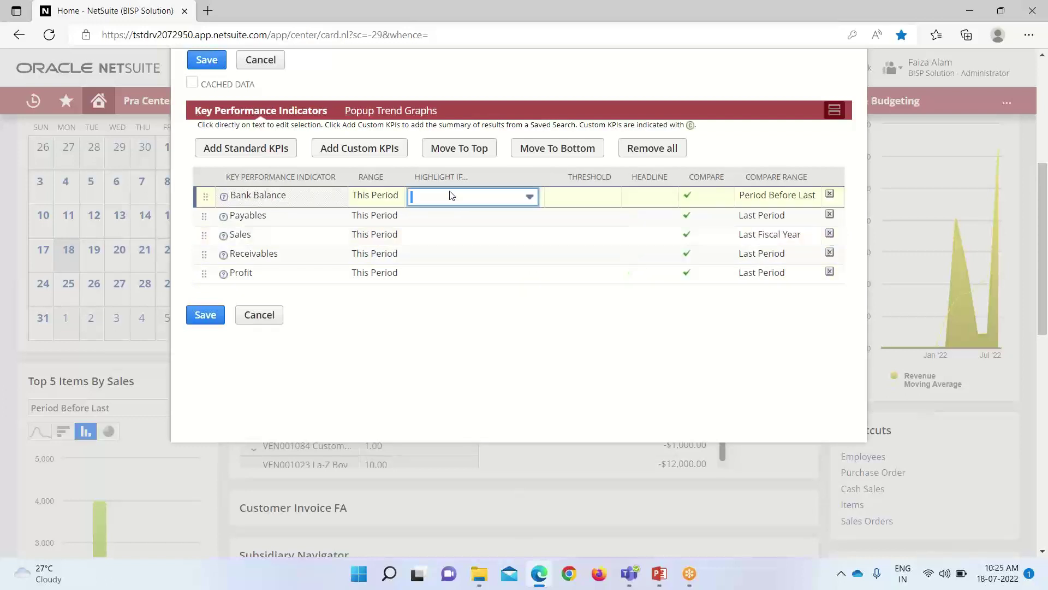
click(529, 198)
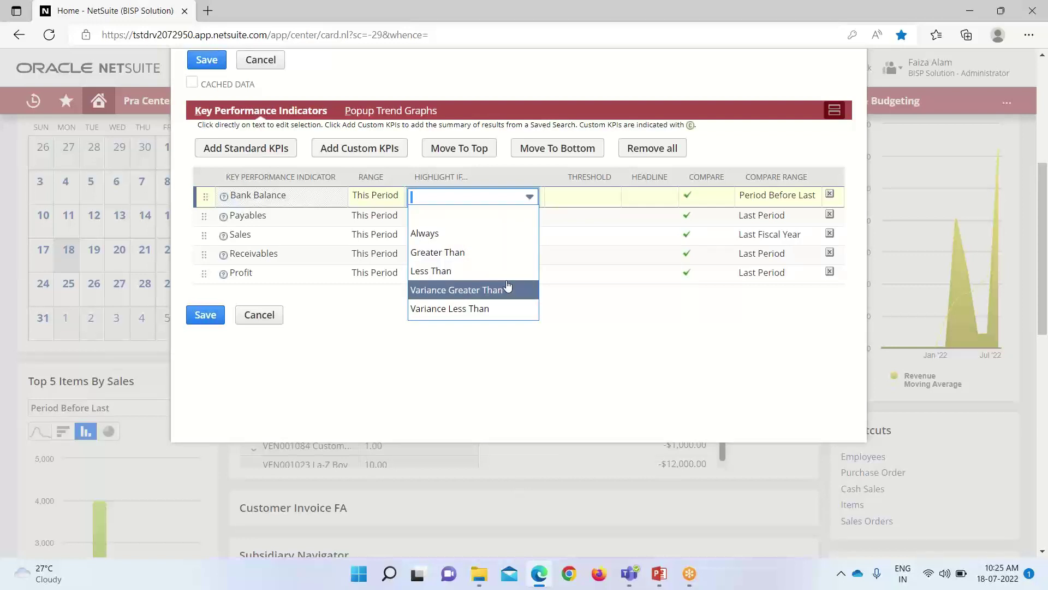
click(497, 253)
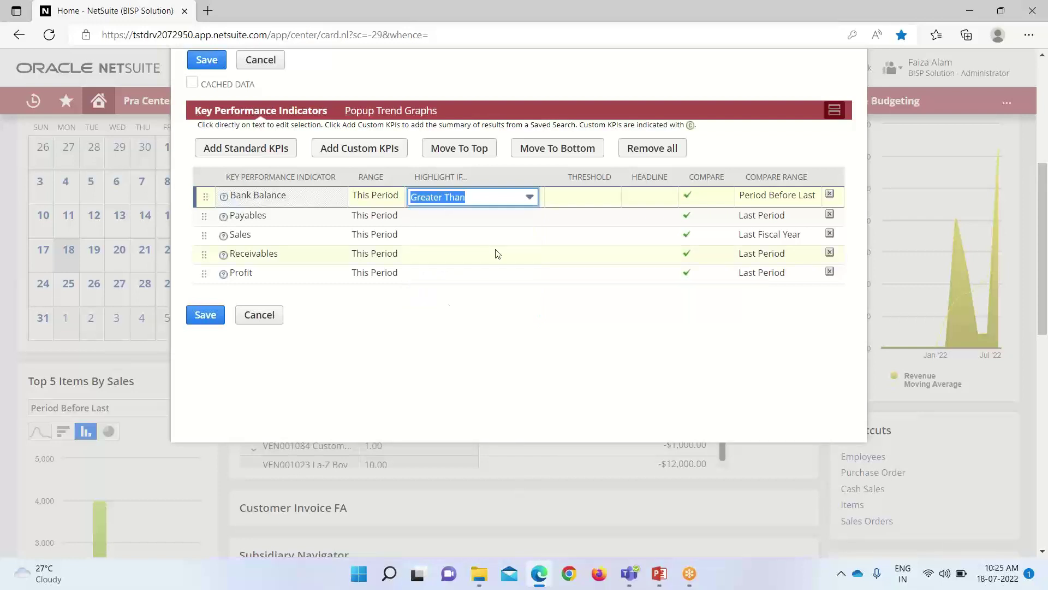
click(553, 195)
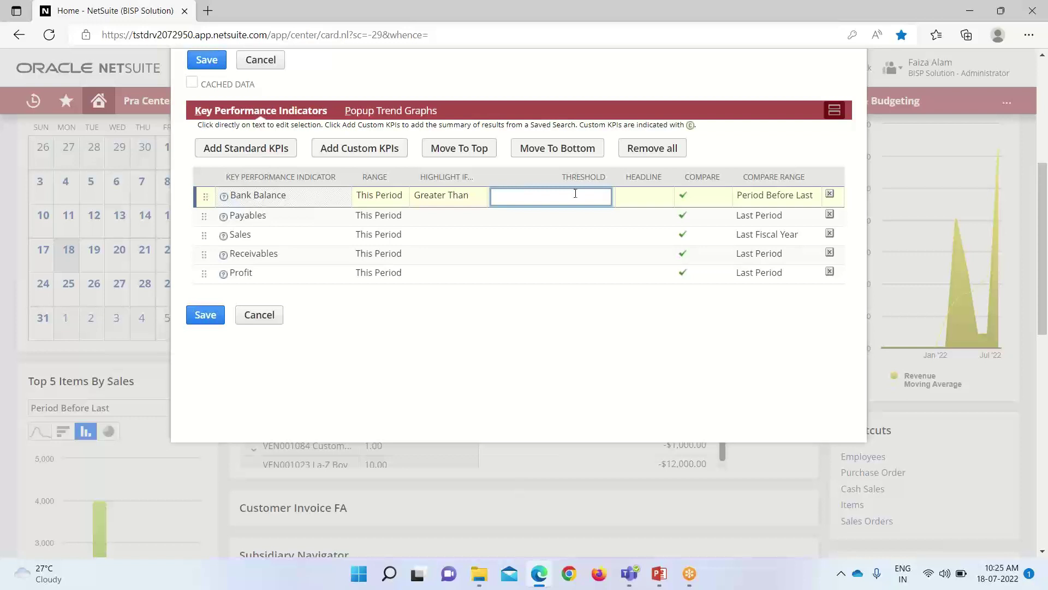
text(2000)
click(623, 196)
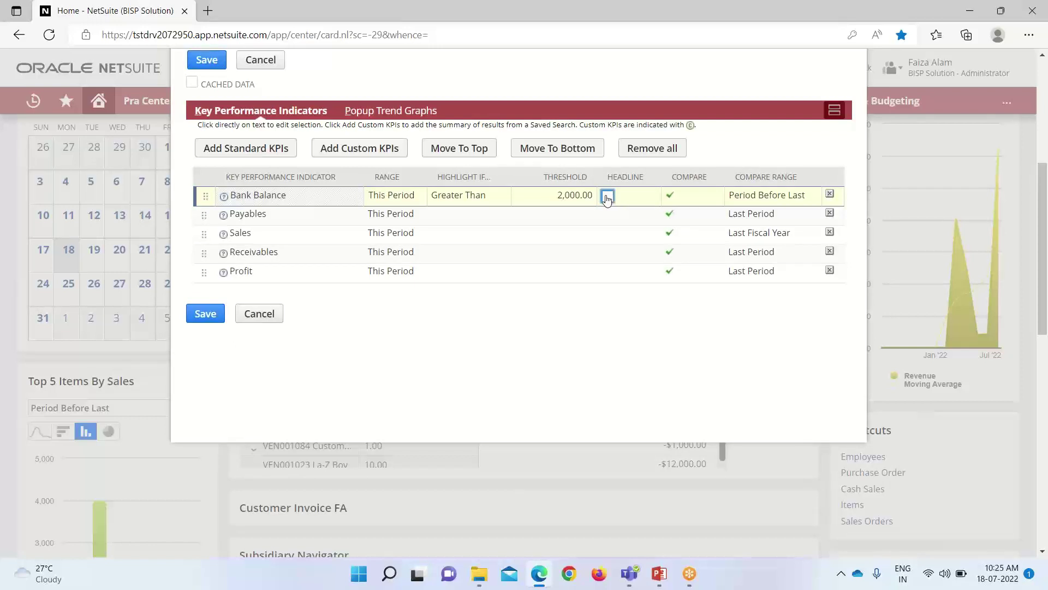
click(607, 196)
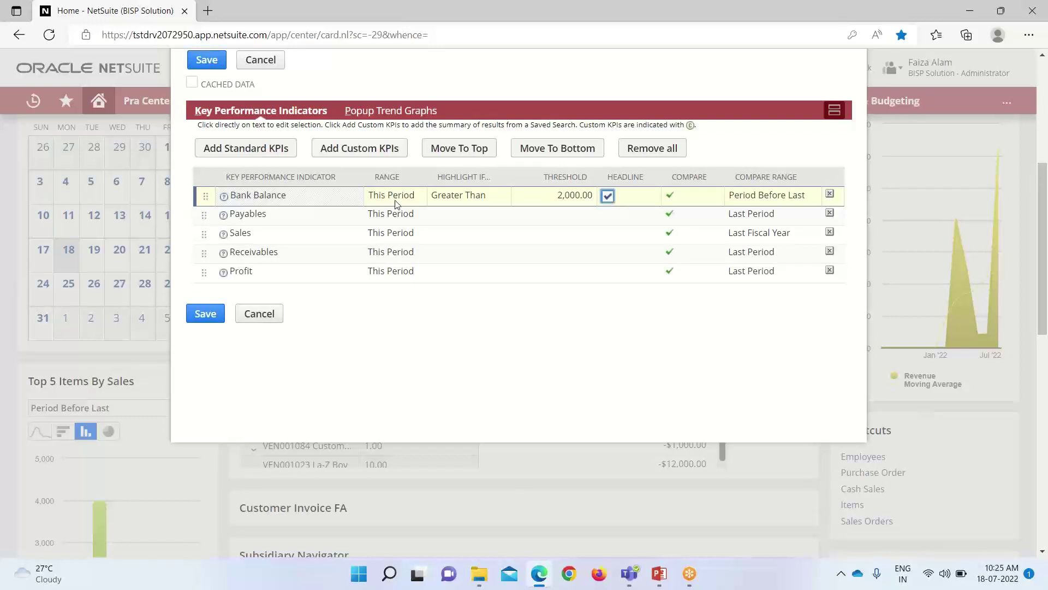
Highlight Payables if it is Less Than a threshold of 500 and mark it as a headline.
click(440, 219)
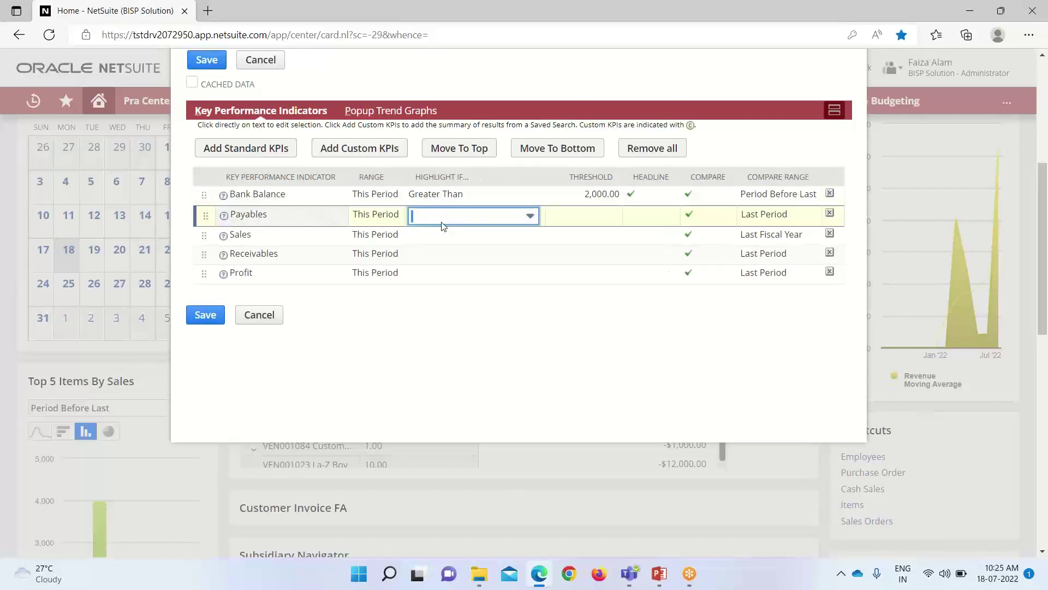
click(529, 217)
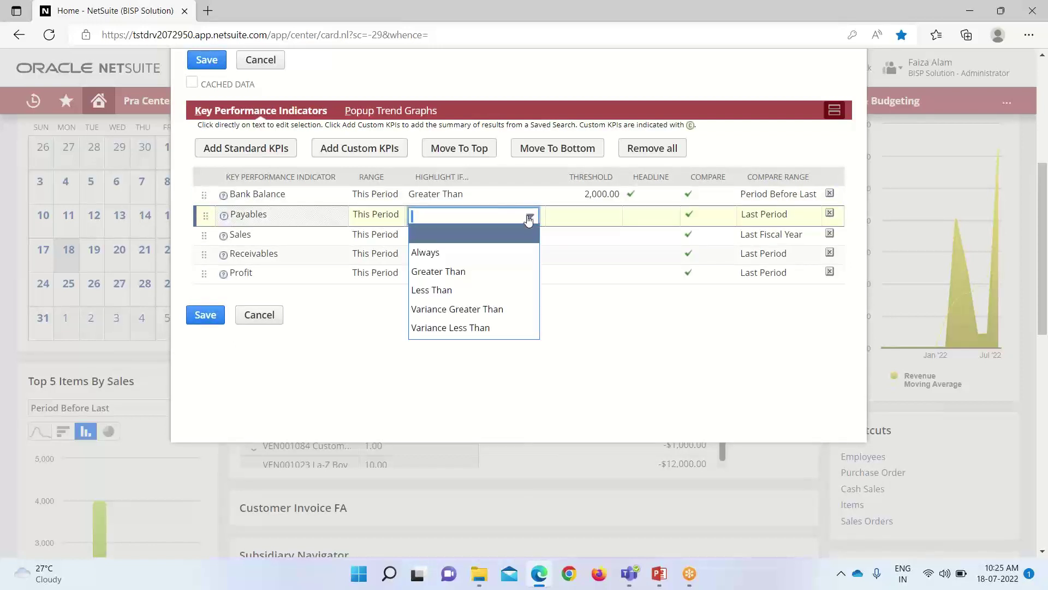
click(492, 289)
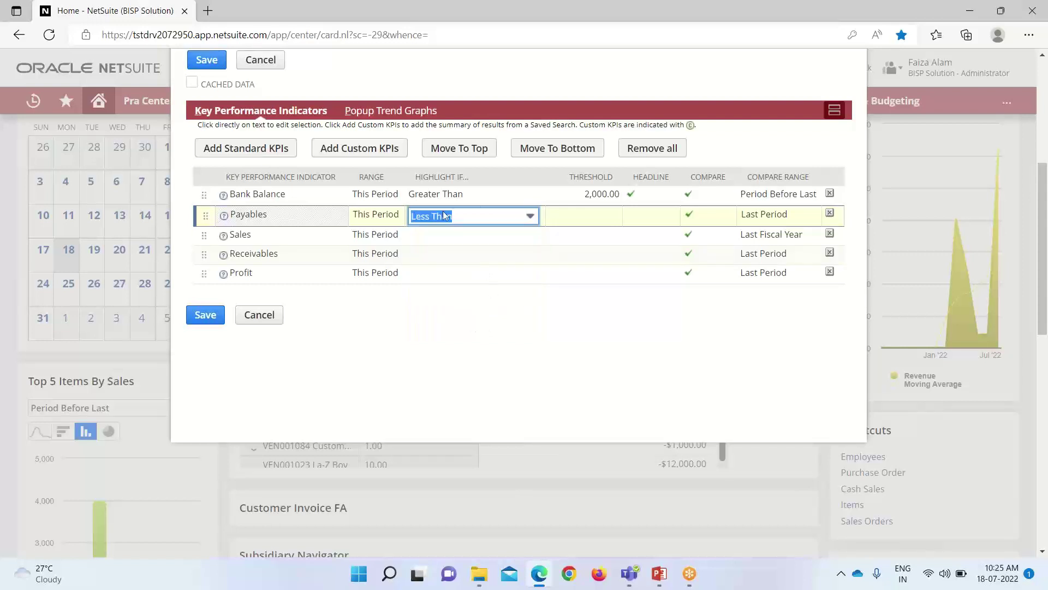
click(595, 215)
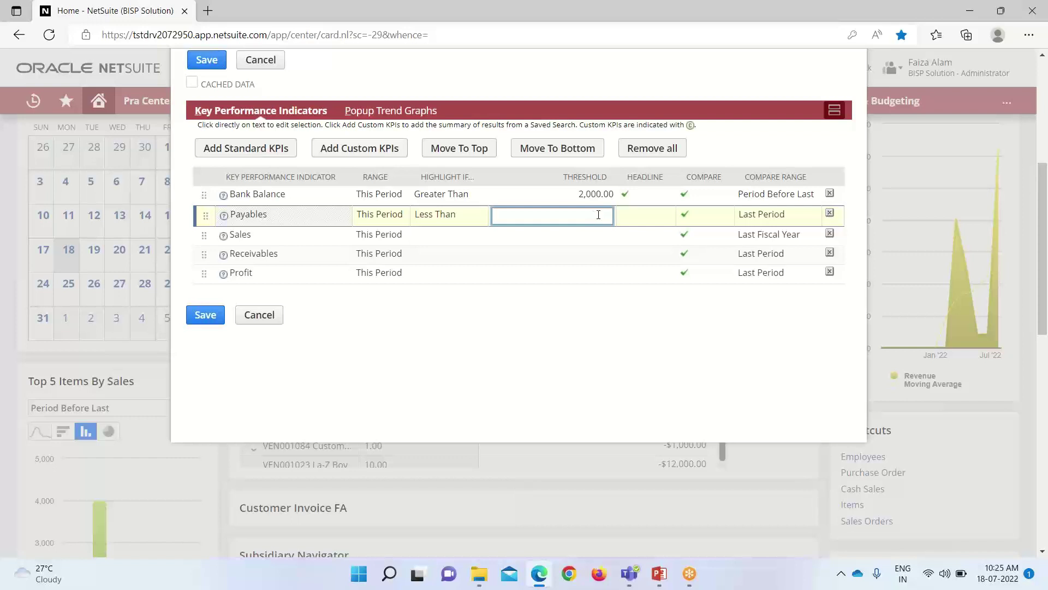
click(631, 218)
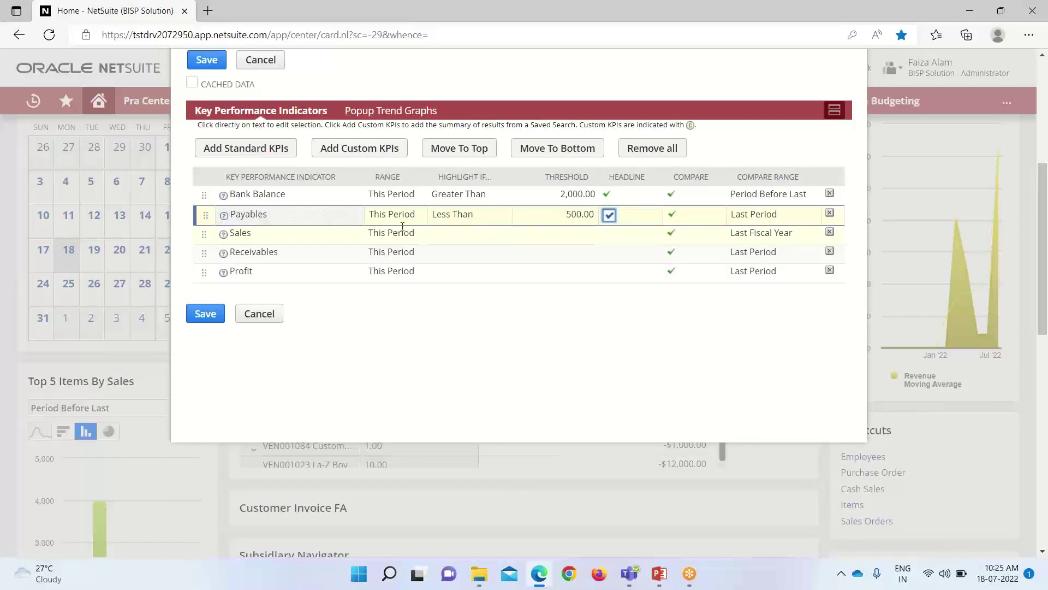
Set the Sales indicator to highlight Always with a threshold of 1,000 and mark it as a headline.
click(431, 238)
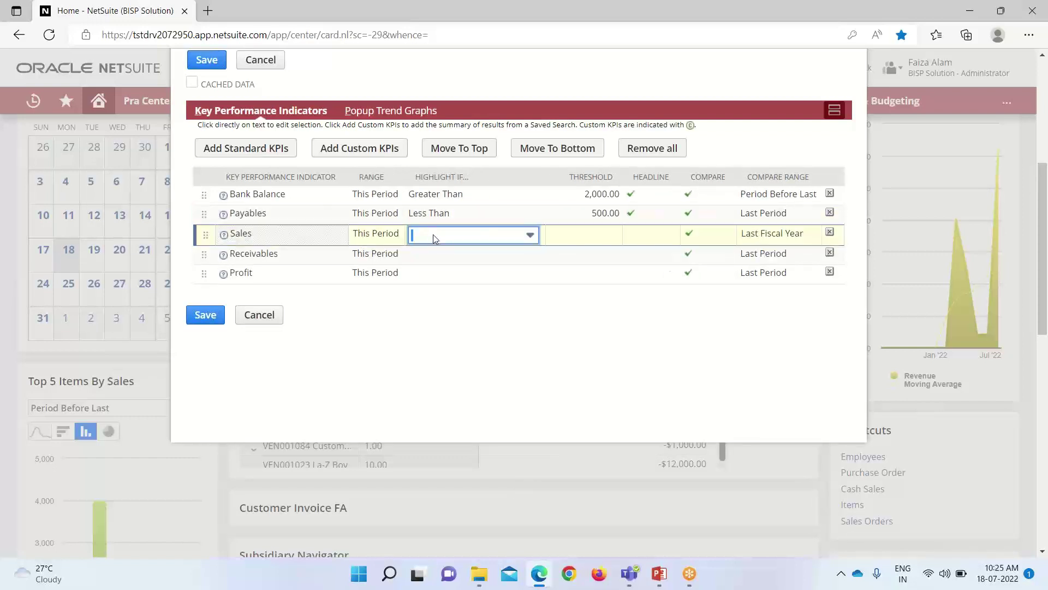
click(527, 235)
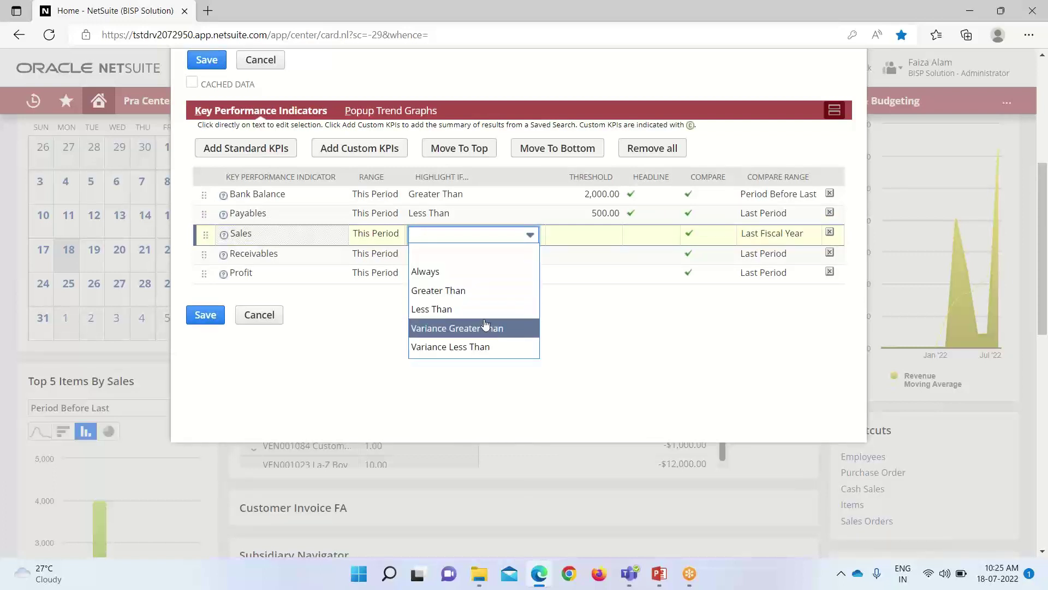
click(479, 275)
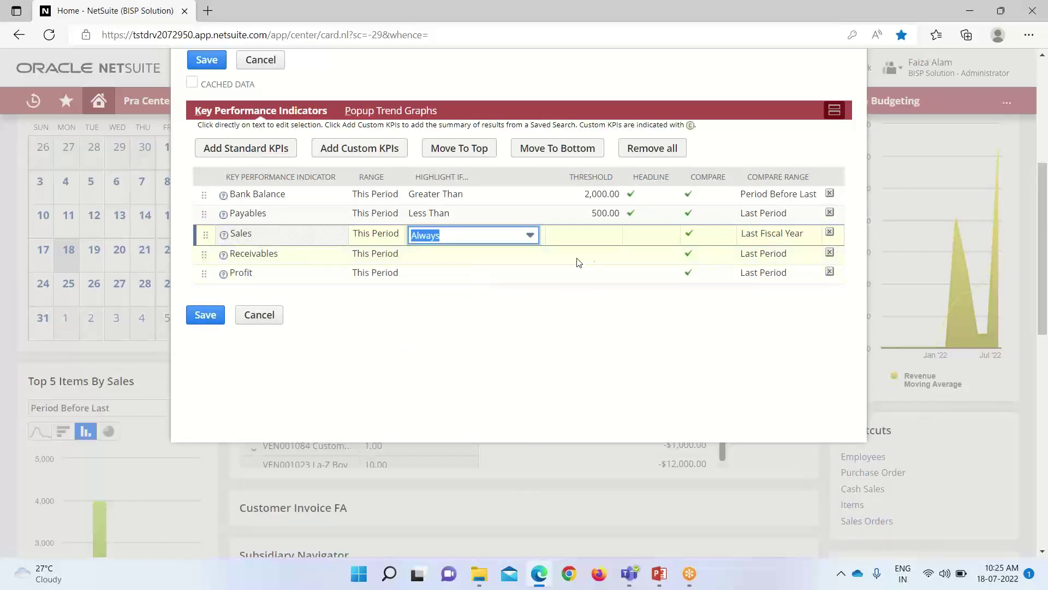
click(604, 240)
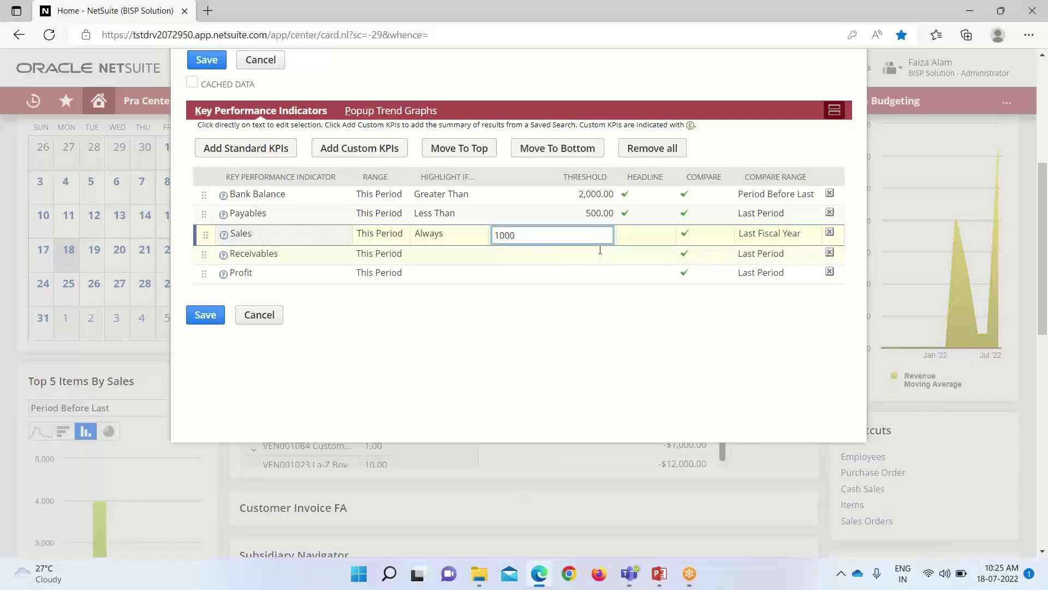
click(629, 241)
click(608, 234)
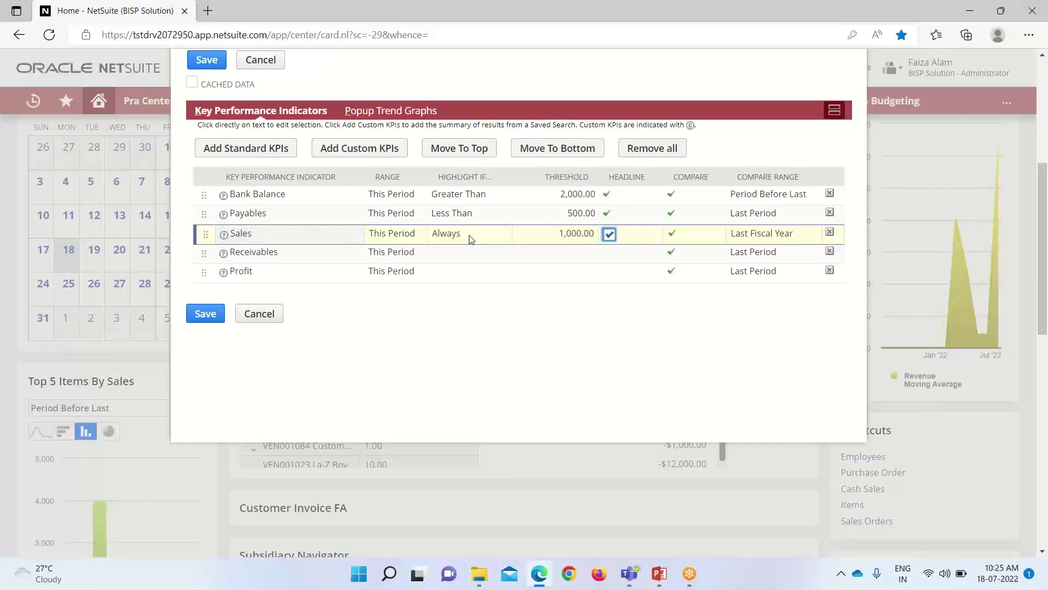
Highlight Receivables if it is Greater Than a threshold of 500 and mark it as a headline.
click(448, 252)
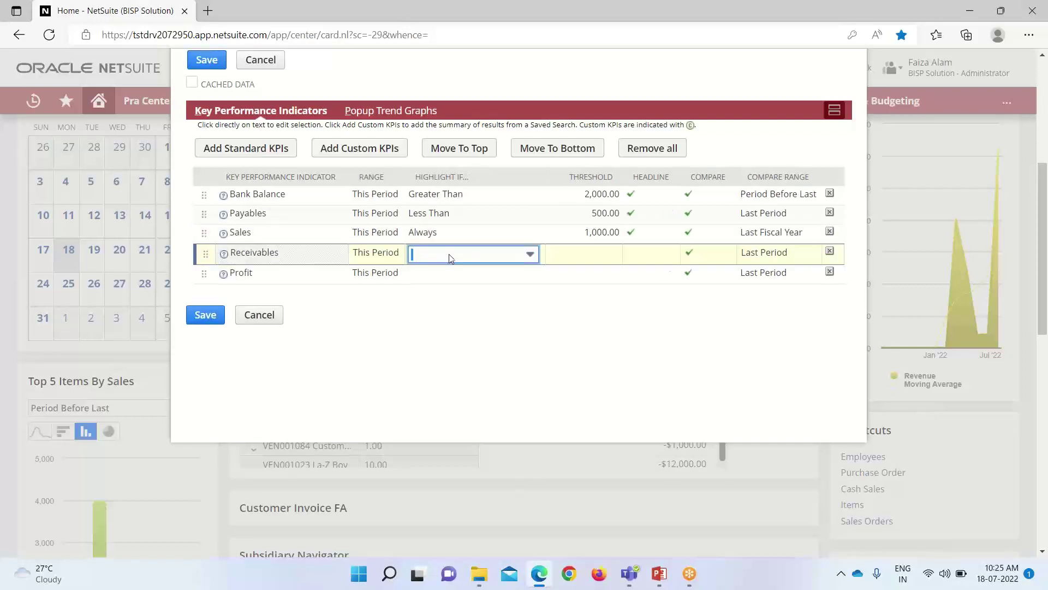
click(526, 256)
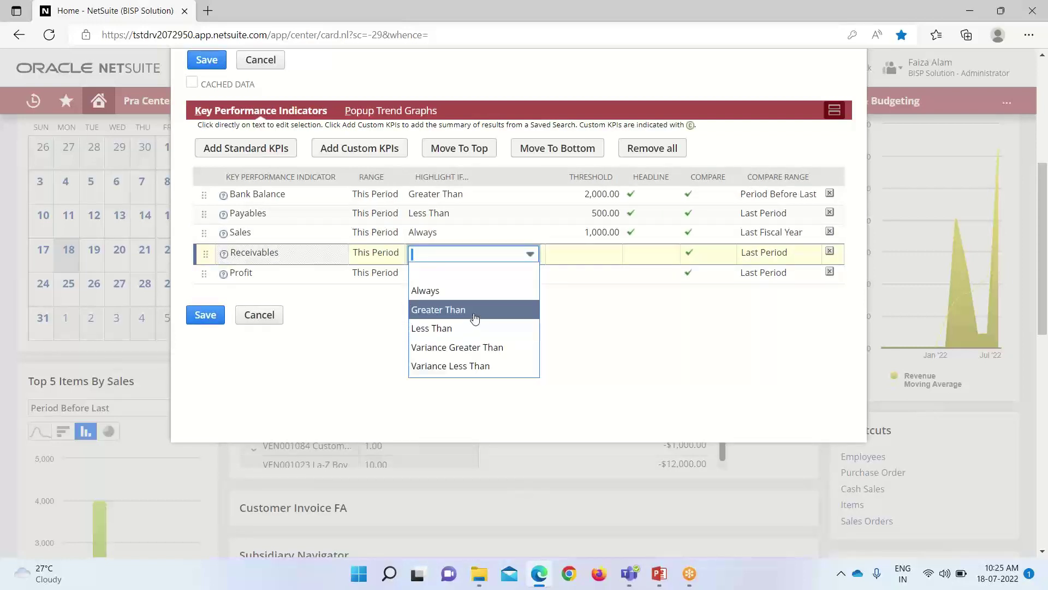
click(476, 309)
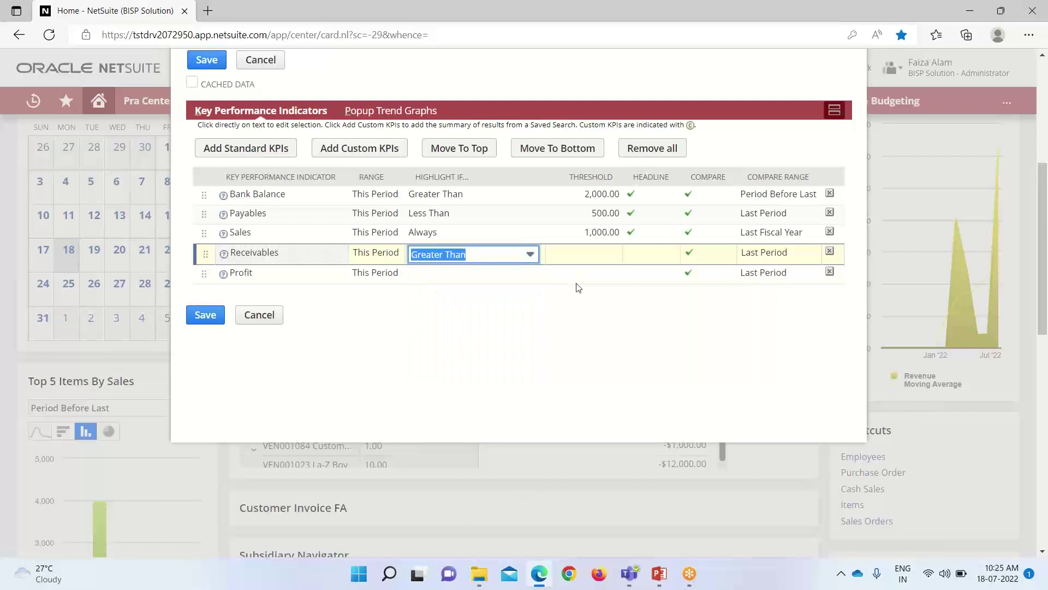
click(587, 256)
text(500)
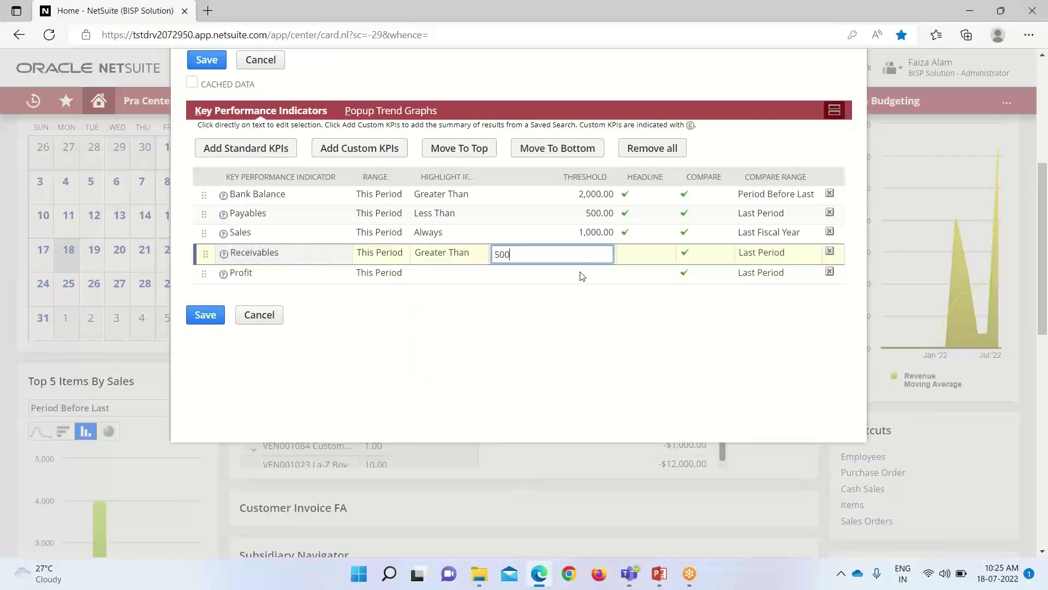
click(623, 255)
click(609, 254)
click(460, 248)
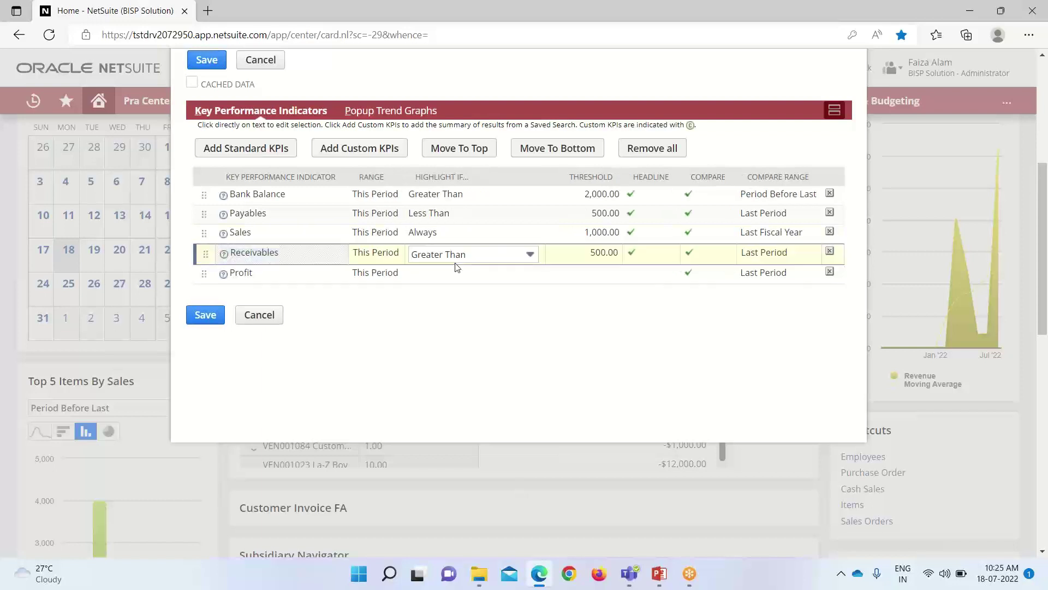
Highlight Profit if it is Greater Than a threshold of 1,000 and mark it as a headline.
click(456, 274)
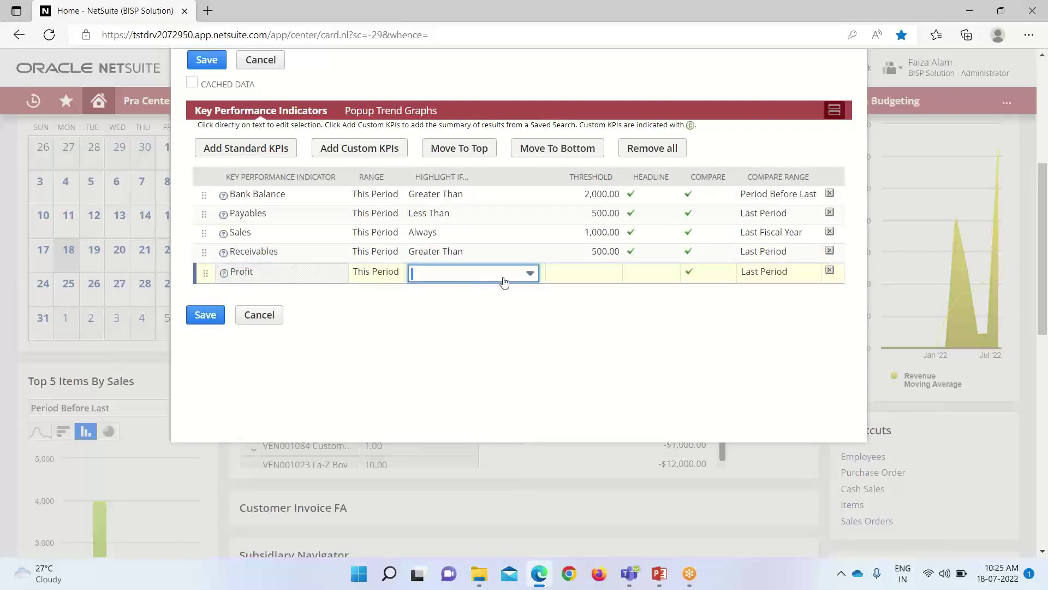
click(526, 274)
click(498, 296)
click(516, 273)
click(496, 328)
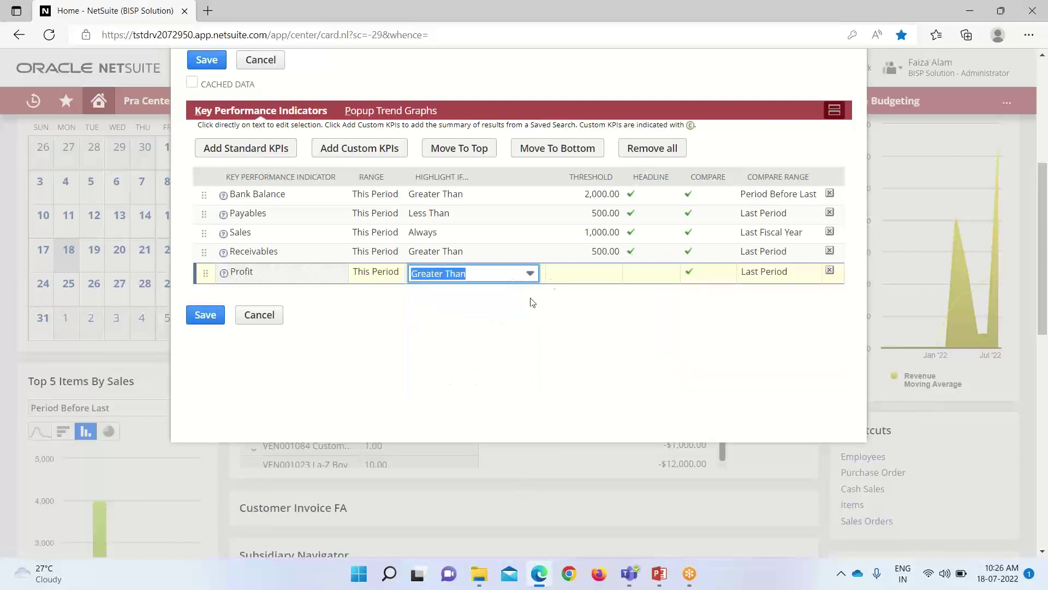
click(593, 275)
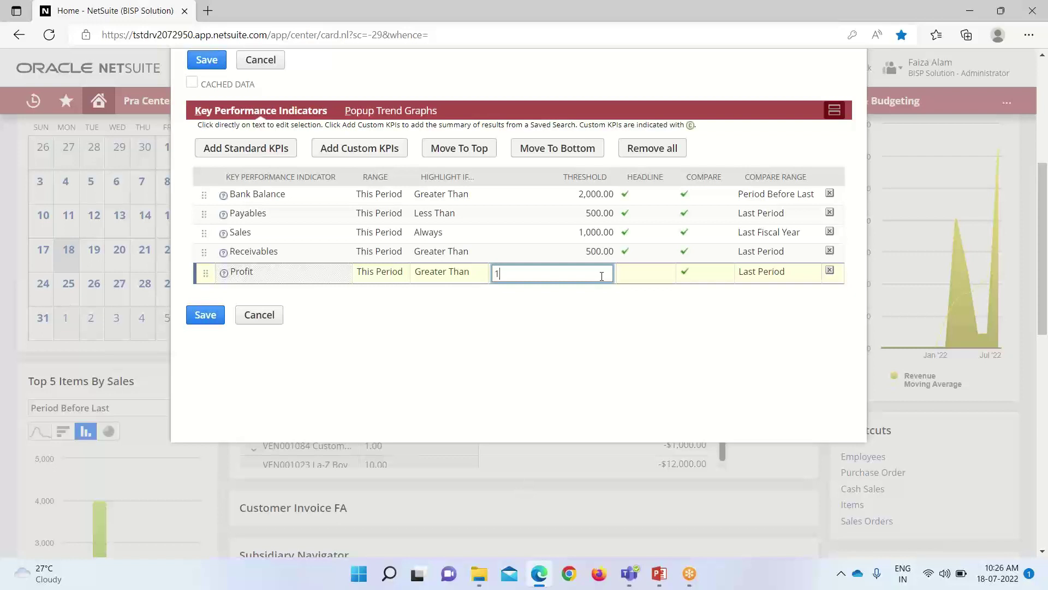
click(622, 278)
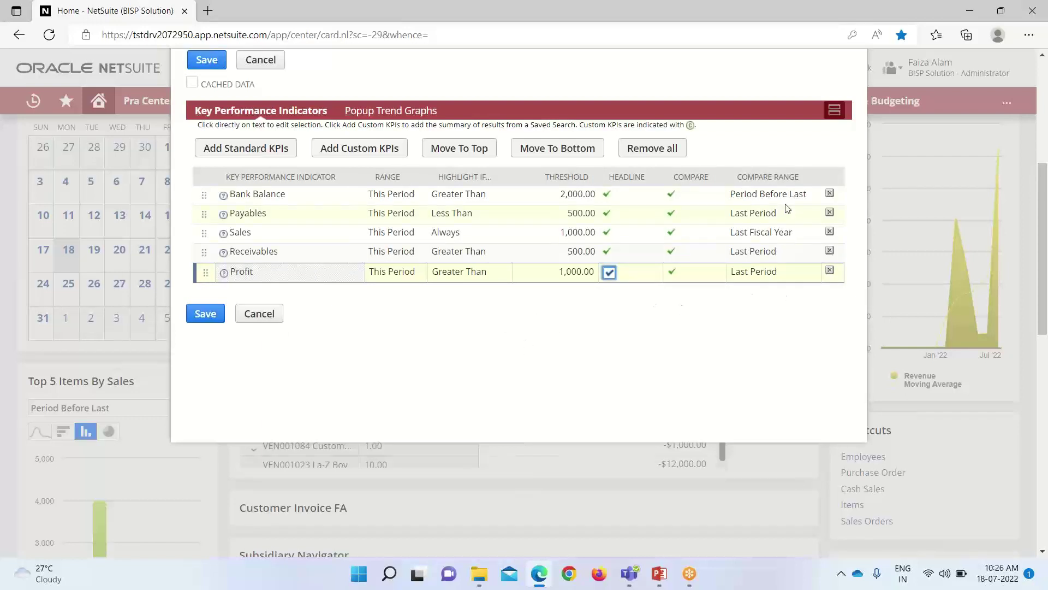
Set the compare range of the Receivables indicator to Fiscal Year Before Last.
click(789, 255)
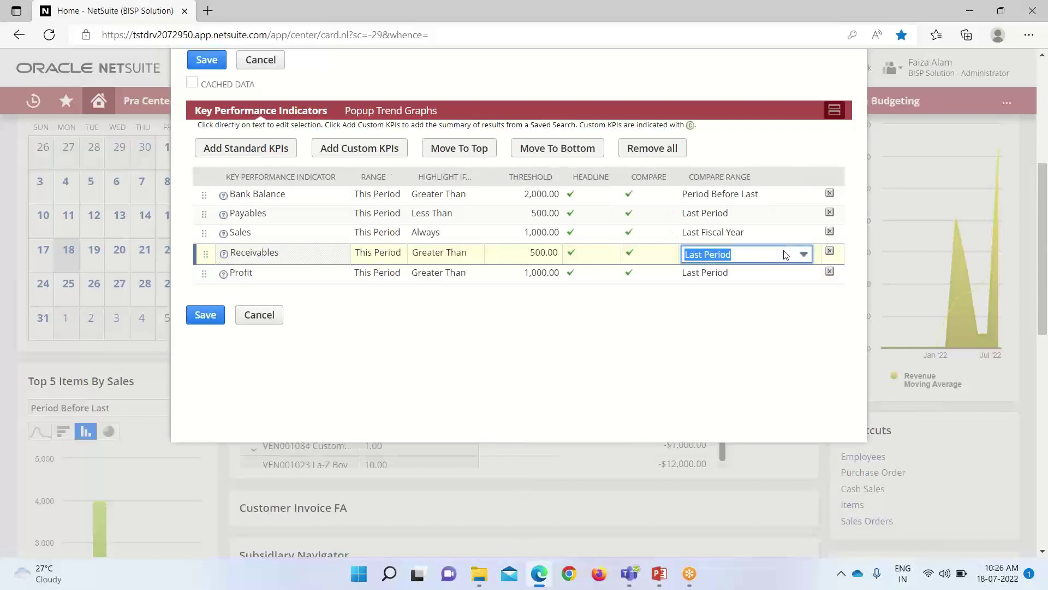
click(791, 252)
scroll(779, 308, up, 5)
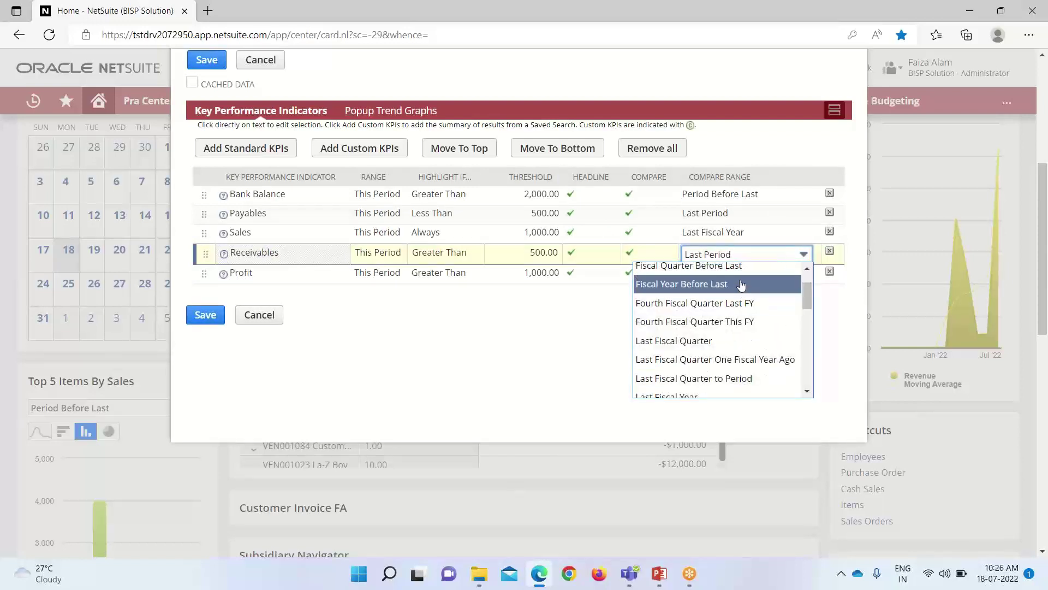
click(740, 285)
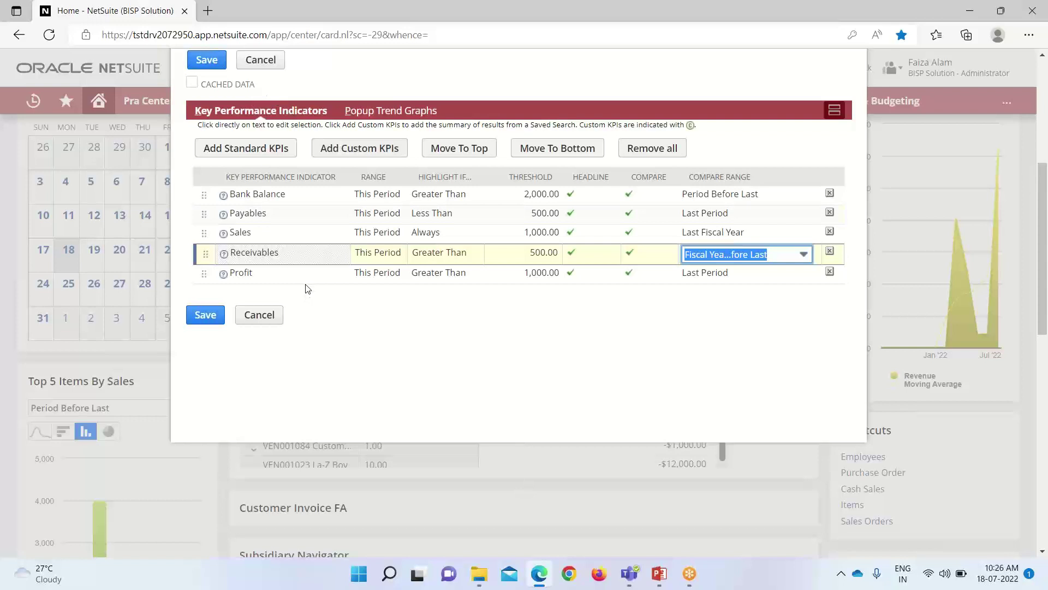
Review the popup trend graph settings and save the Key Performance Indicators portlet setup.
click(397, 112)
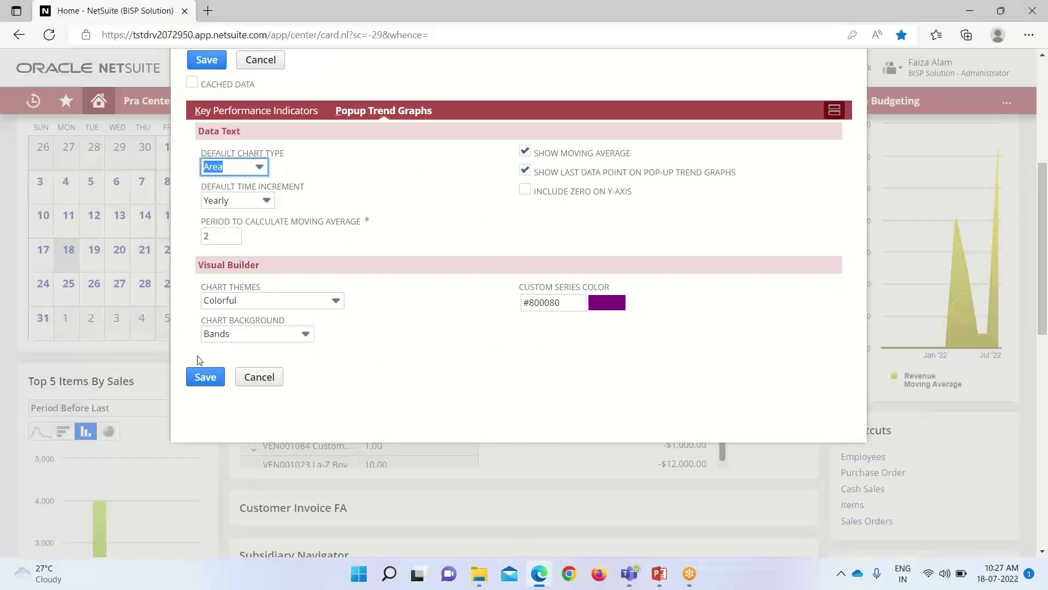
click(206, 377)
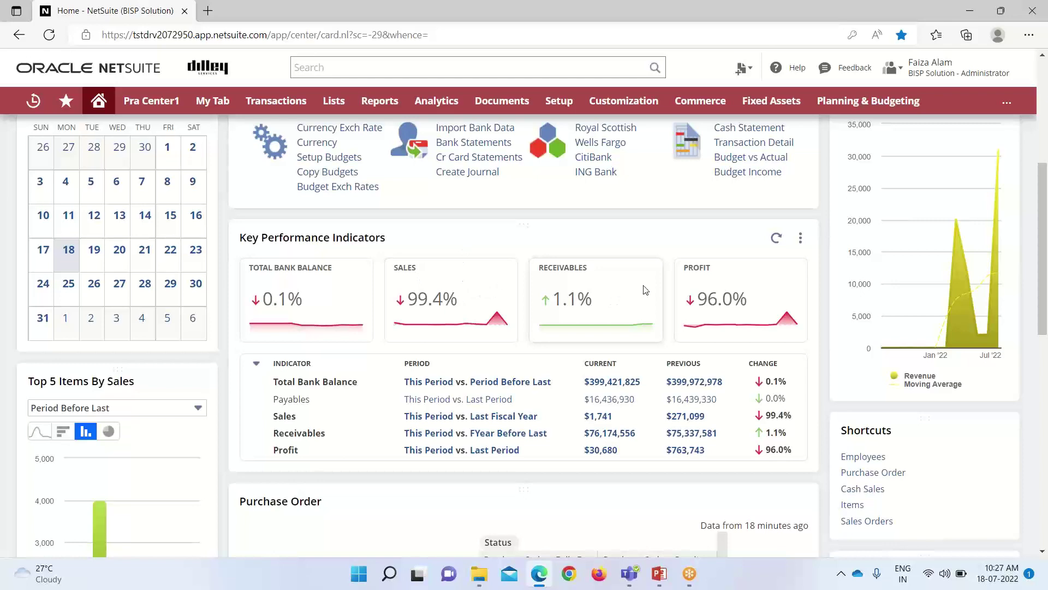
Examine the headline cards and the period comparison table in the Key Performance Indicators portlet.
scroll(746, 283, down, 1)
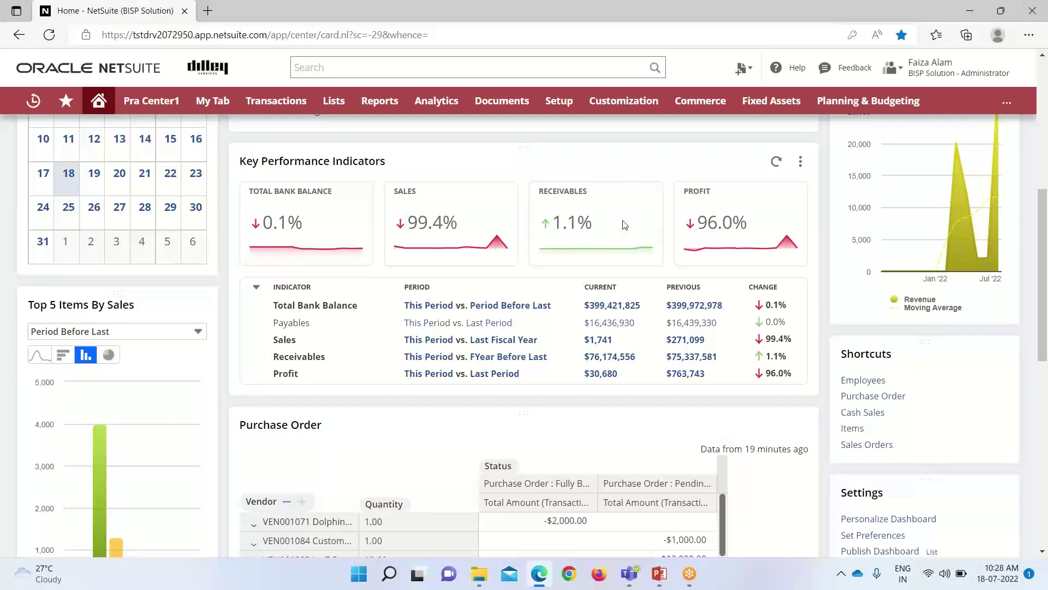
scroll(624, 225, up, 3)
scroll(692, 218, down, 1)
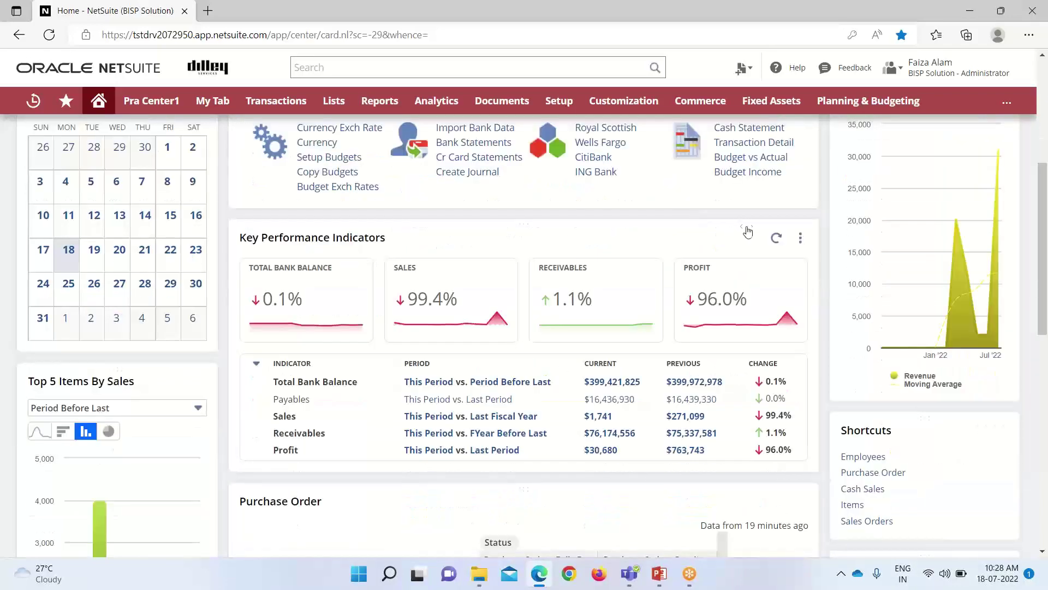
mouse_move(797, 248)
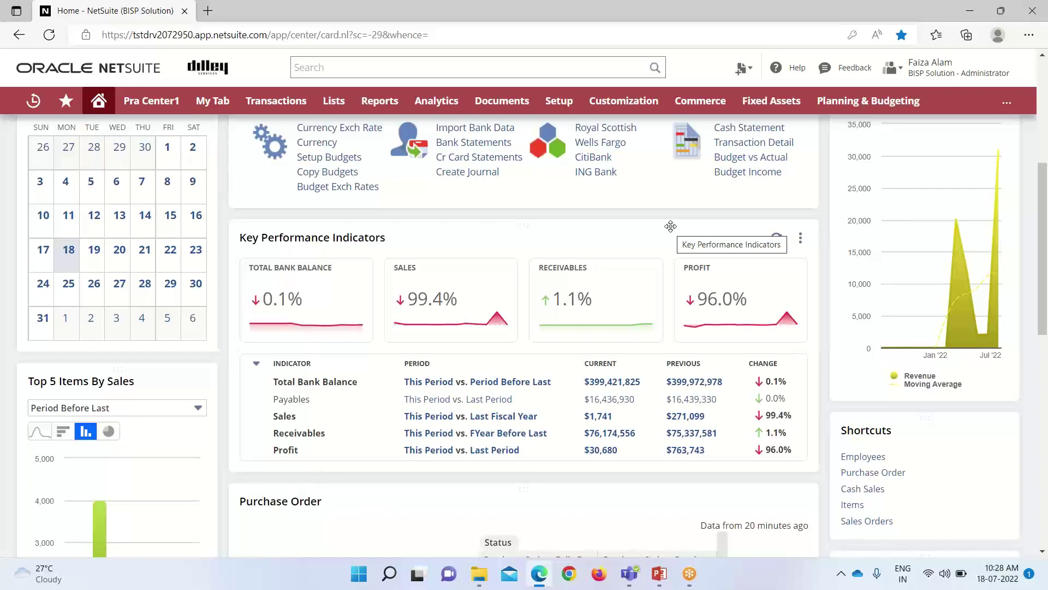
scroll(670, 226, down, 1)
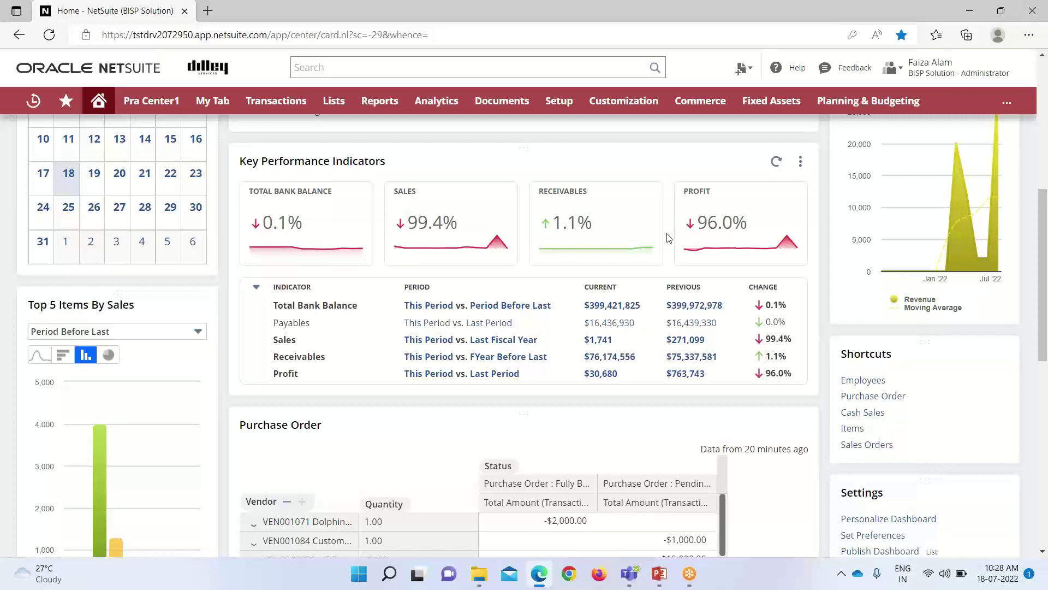
scroll(667, 238, down, 8)
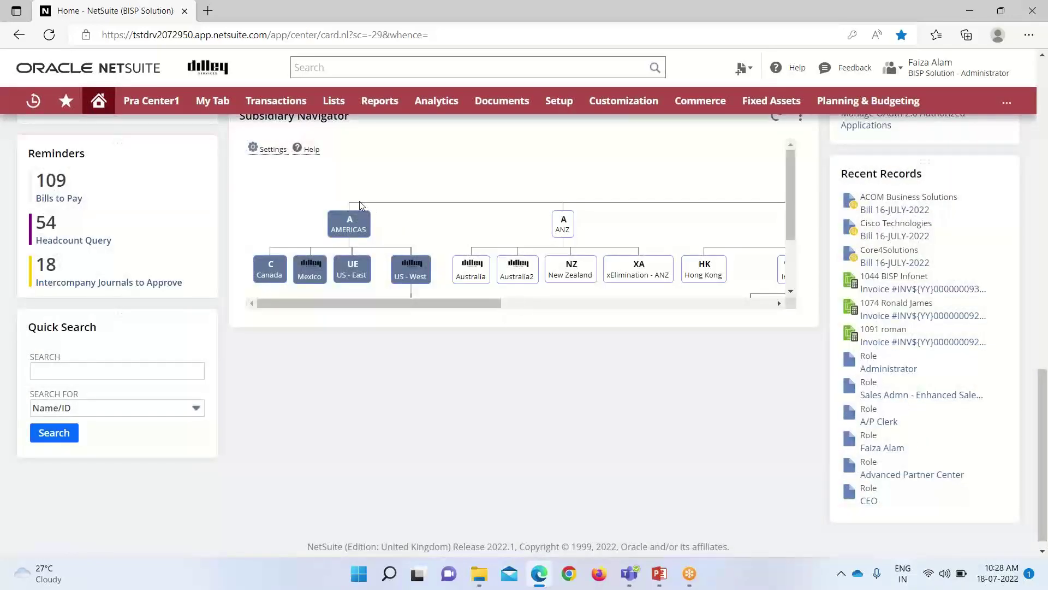
scroll(406, 249, up, 10)
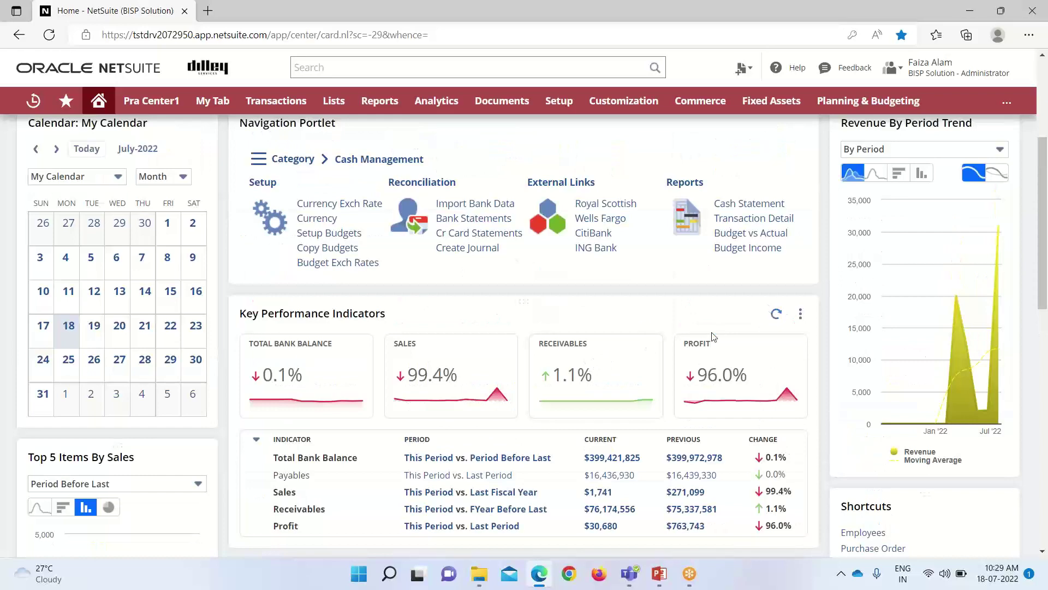
Add a KPI Meter portlet above the calendar on the home dashboard and finish personalizing.
scroll(715, 335, up, 3)
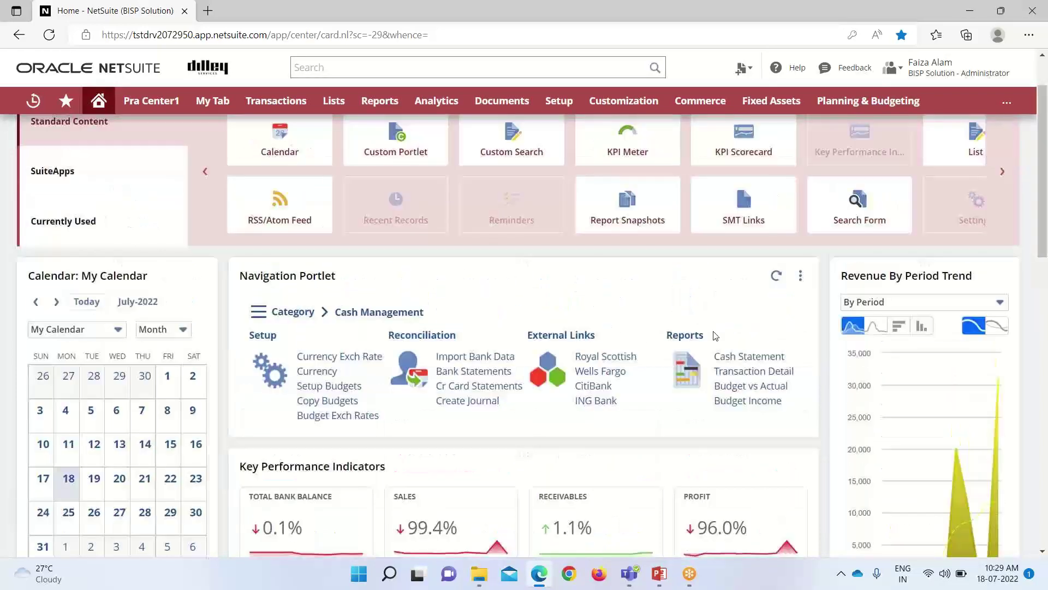
scroll(716, 335, down, 1)
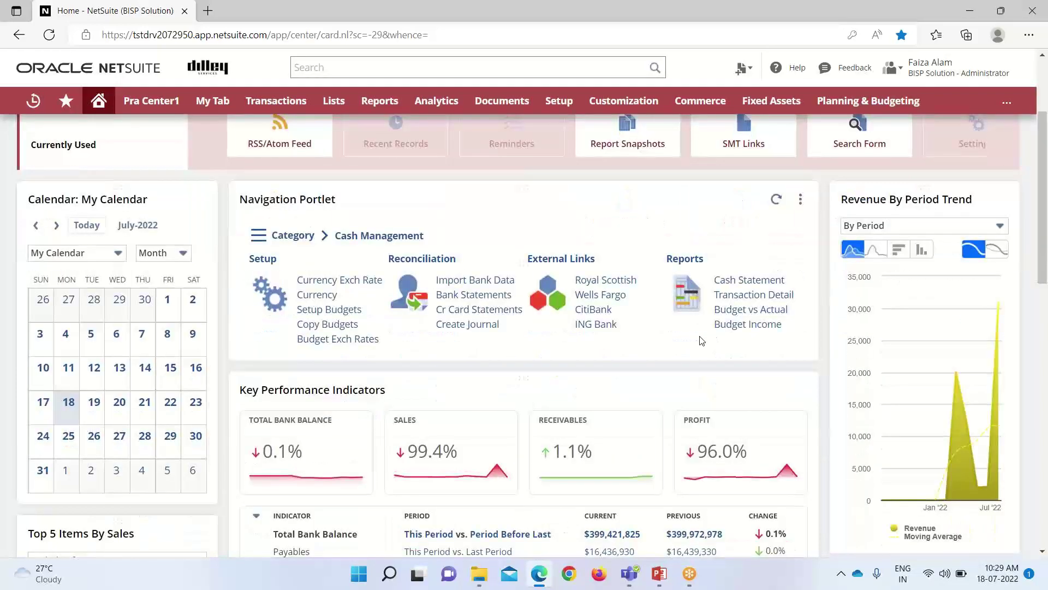
scroll(702, 340, up, 3)
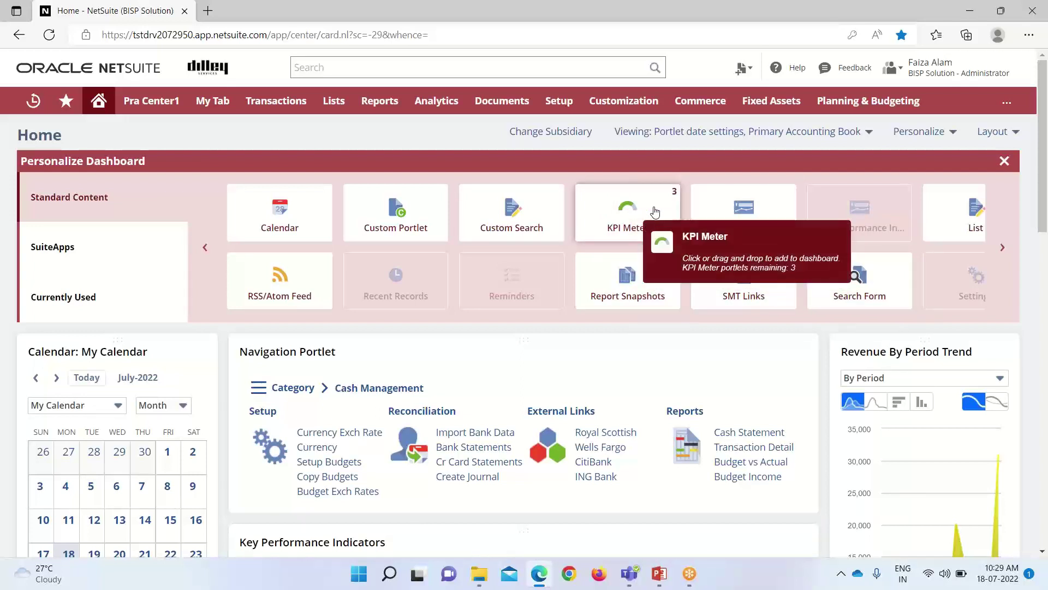
drag(655, 211, 145, 373)
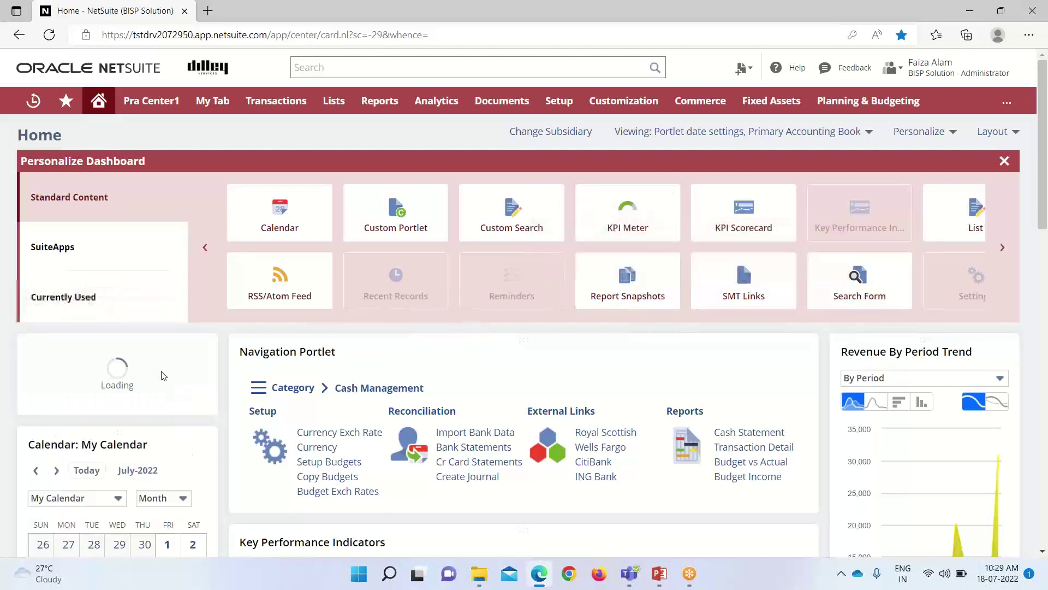
click(1002, 163)
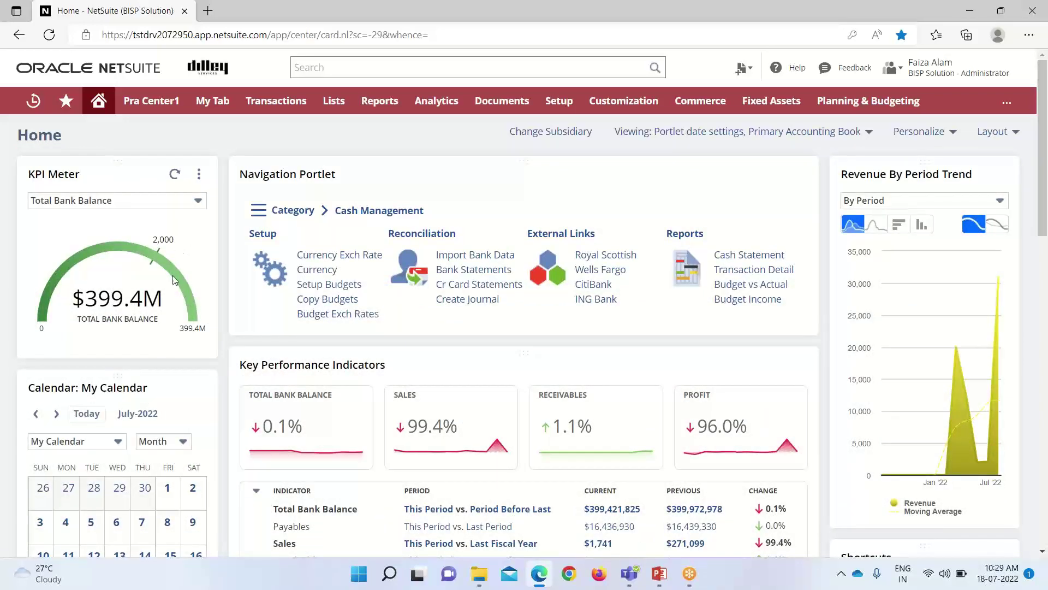
Switch the KPI Meter to the Sales indicator and from there to Payables to view their gauges.
click(199, 174)
click(174, 174)
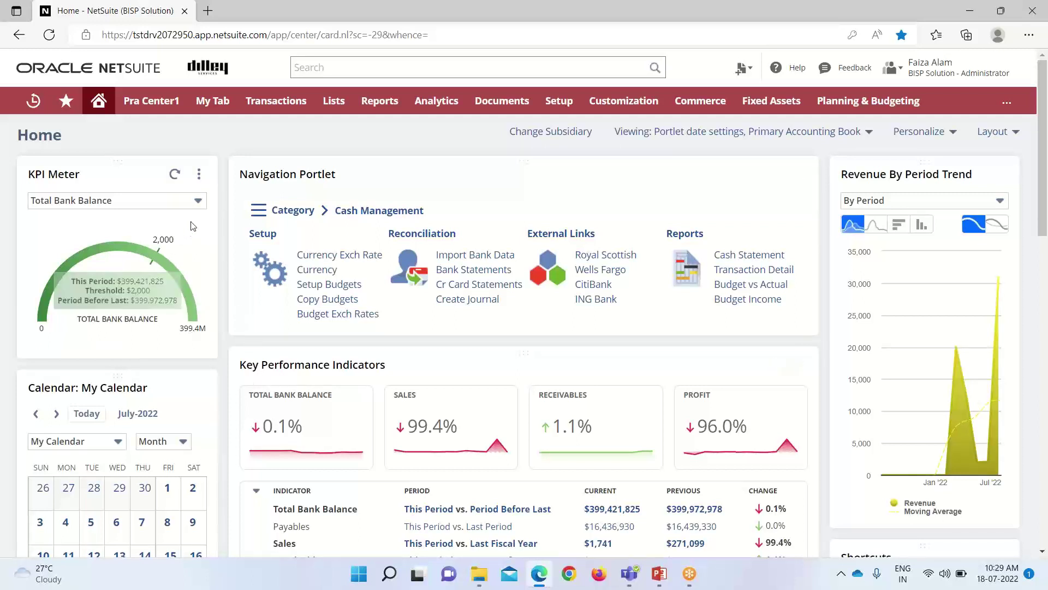
click(198, 201)
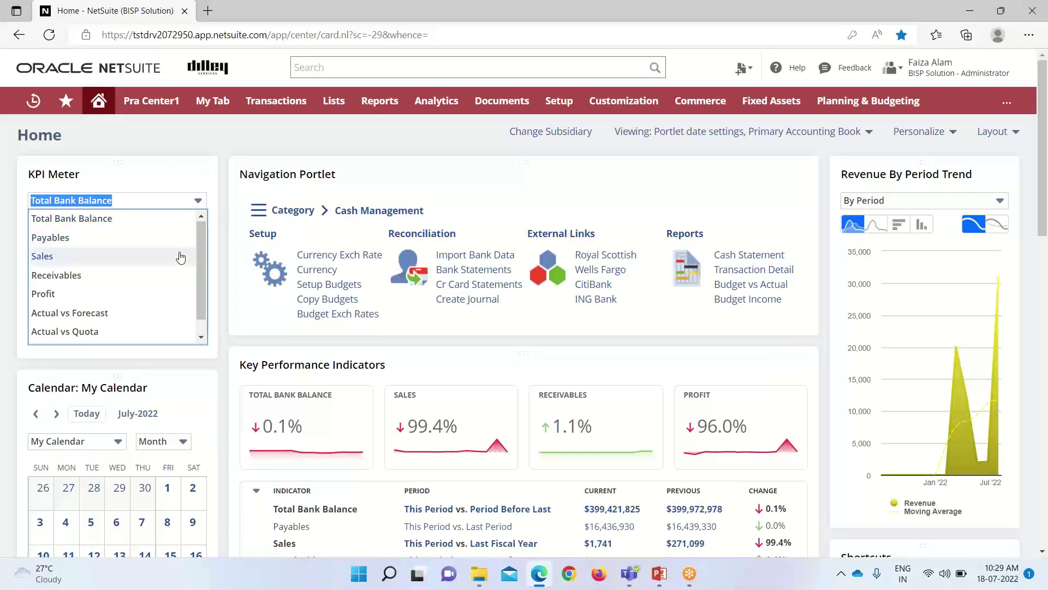
click(176, 256)
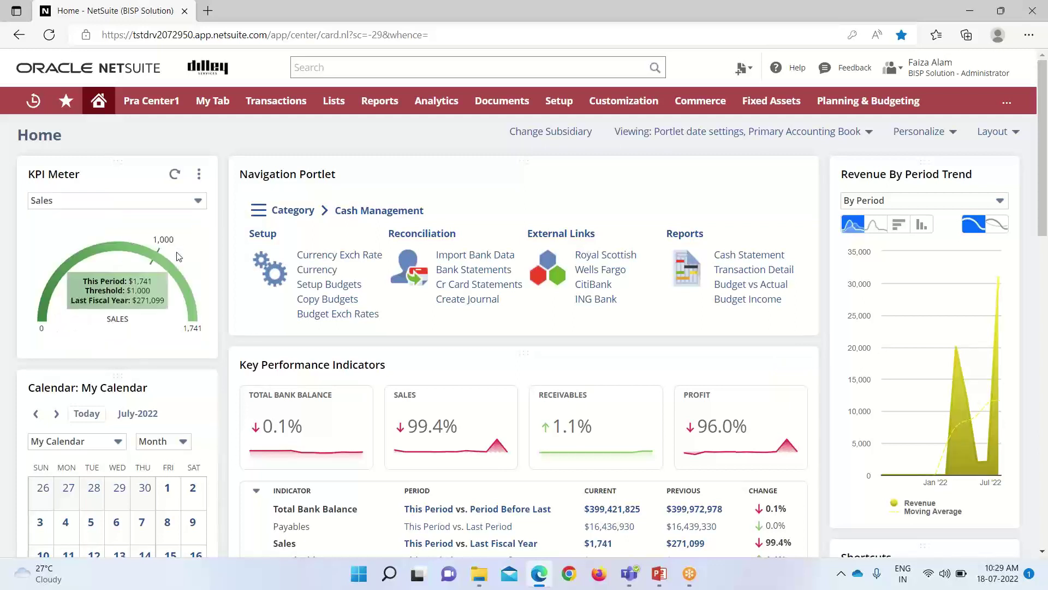
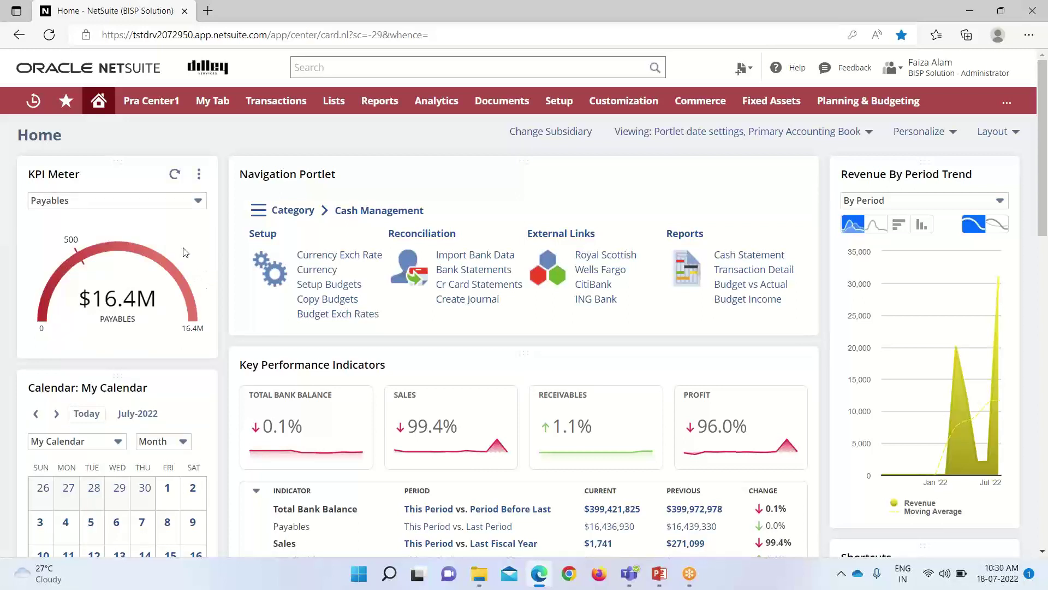
mouse_move(76, 265)
View the trend graph of Total Bank Balance, close it, and open the trend graph of Receivables.
scroll(578, 436, down, 1)
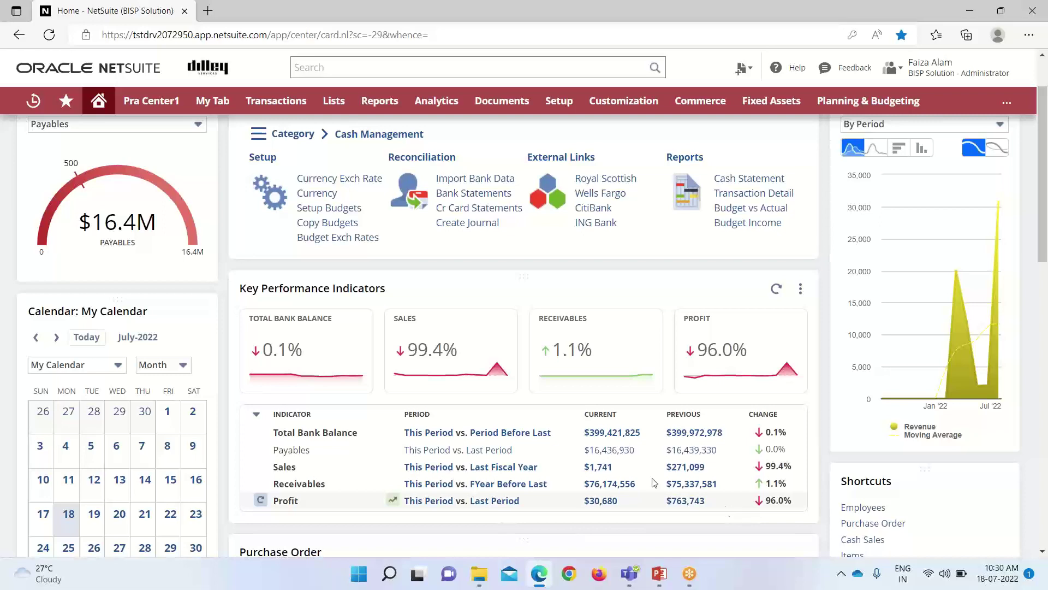
scroll(182, 257, up, 2)
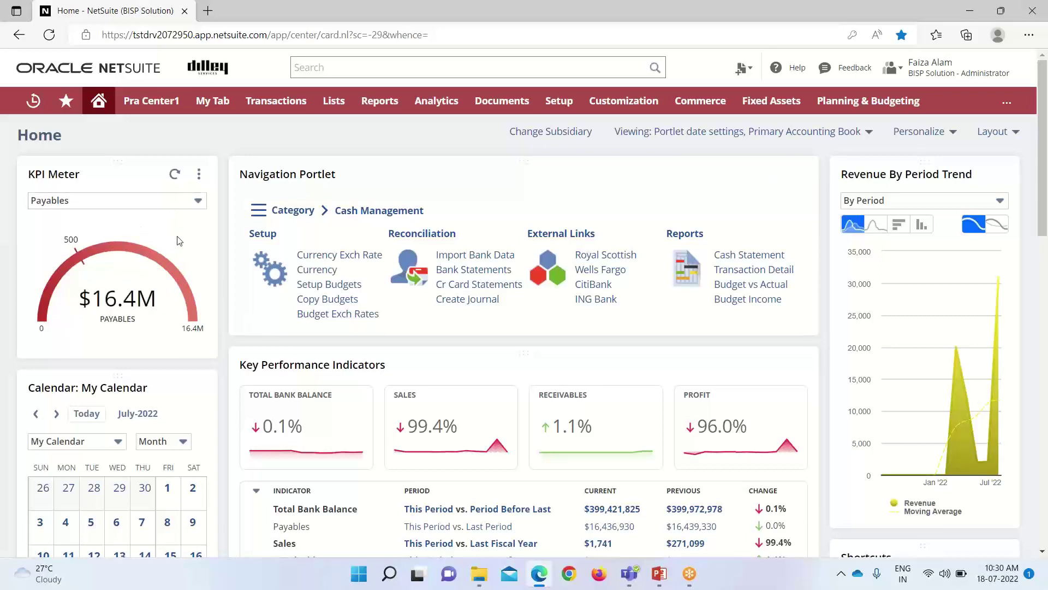
scroll(509, 413, down, 1)
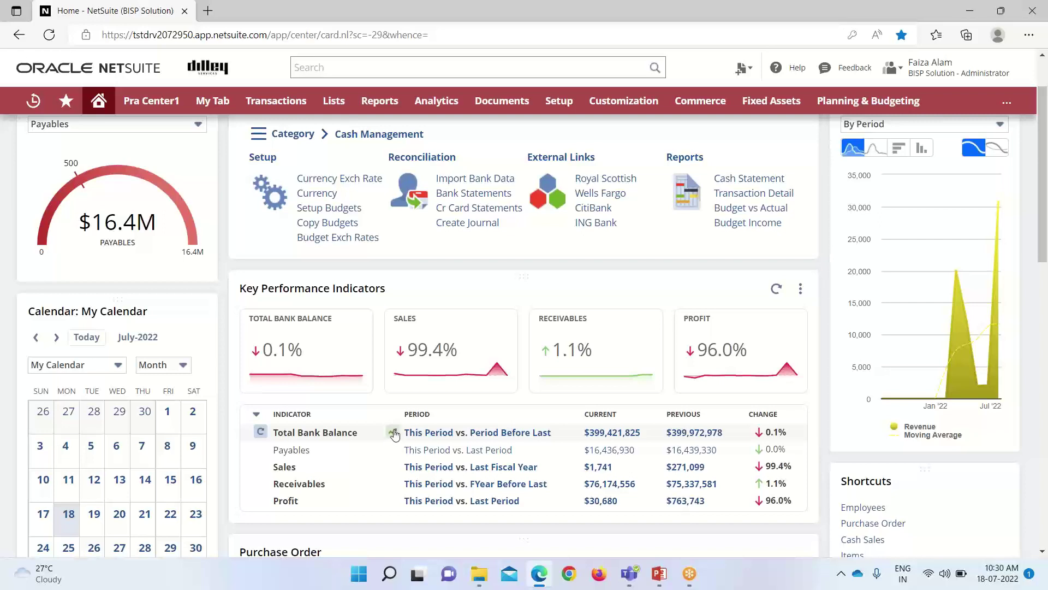
click(393, 432)
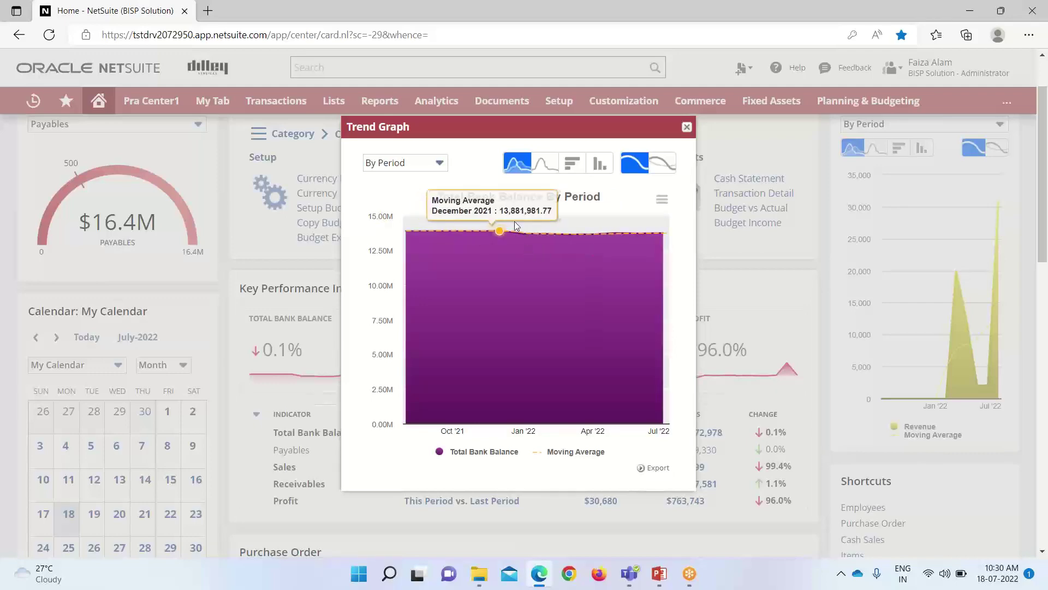
click(686, 128)
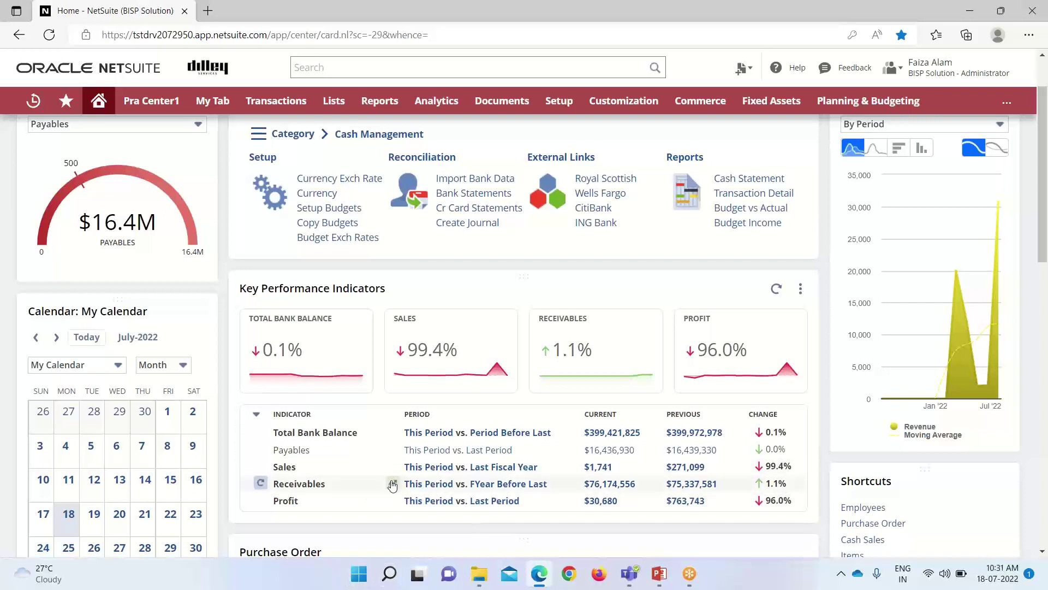
click(393, 482)
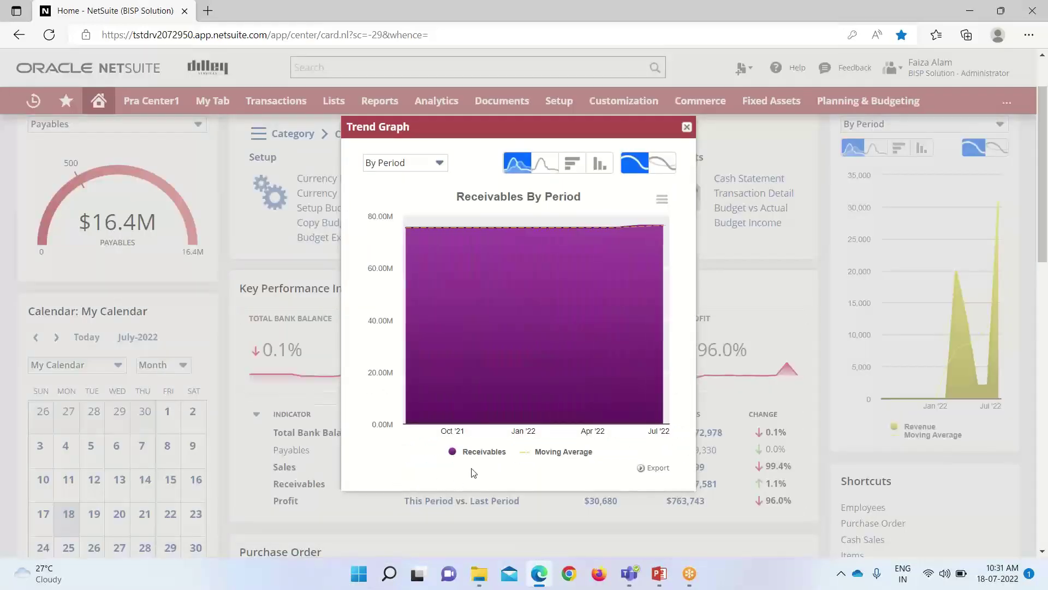
Close the Receivables trend graph, then view the trend graph of the Payables indicator and close it.
click(685, 128)
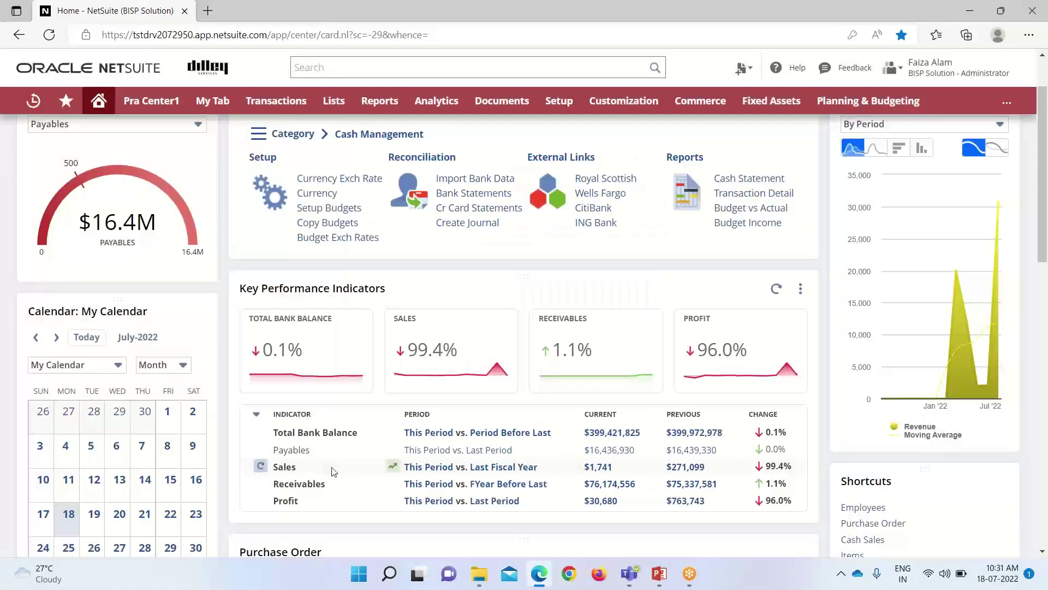
click(392, 449)
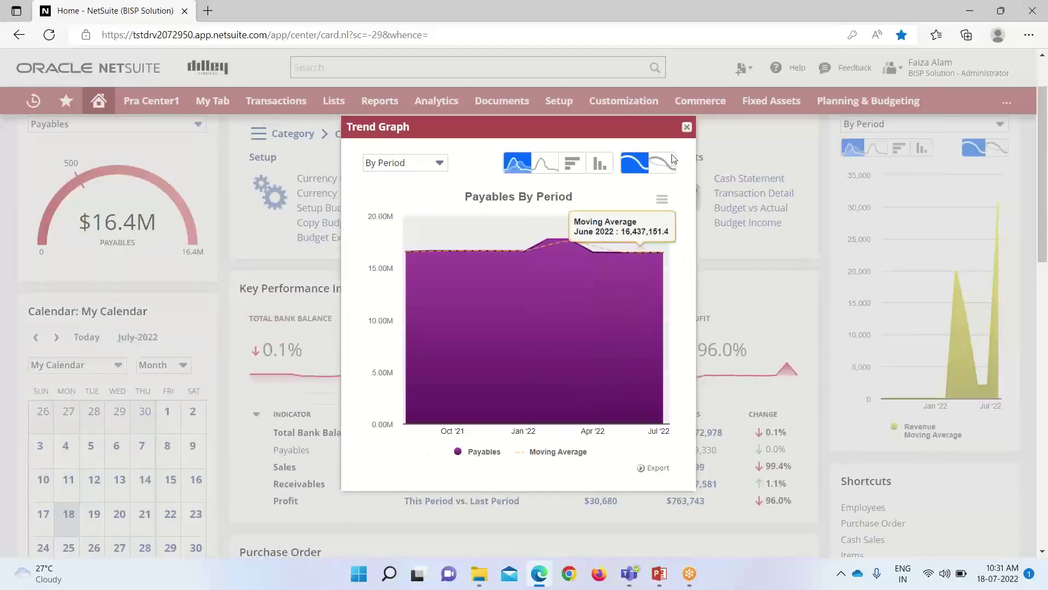
click(686, 129)
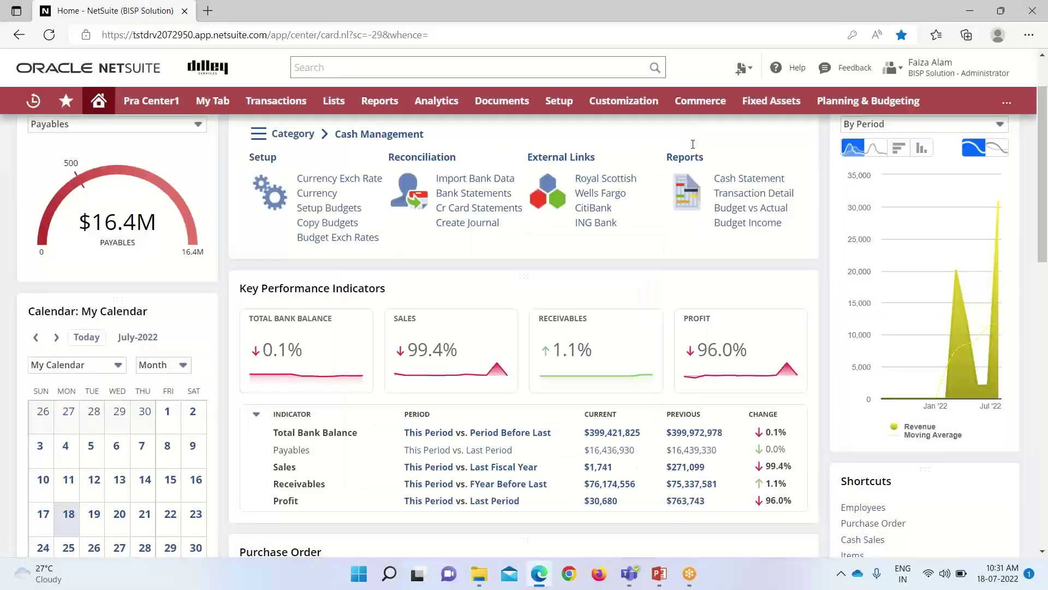
scroll(725, 355, down, 1)
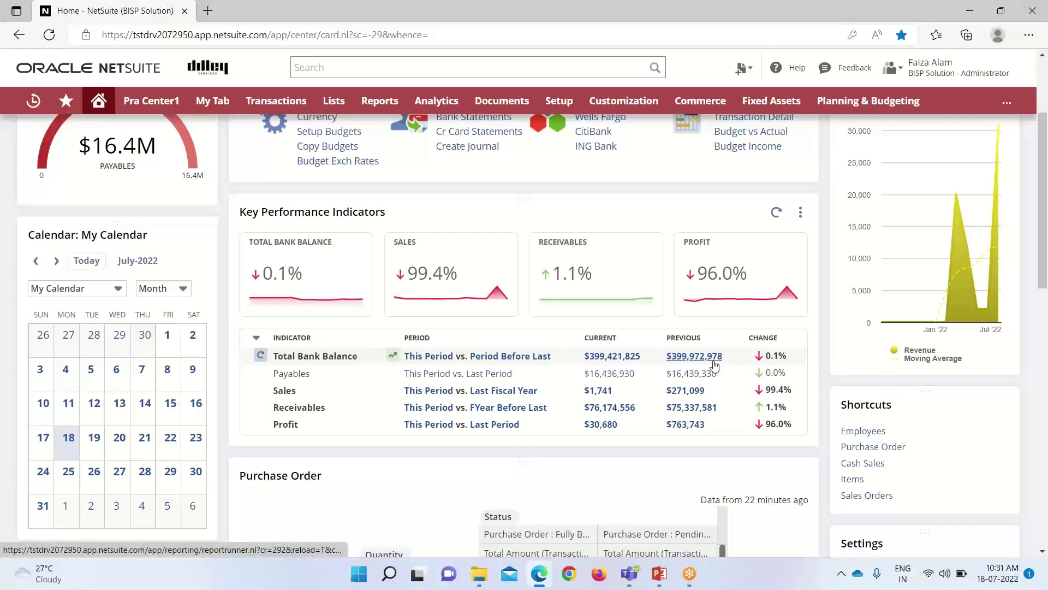
scroll(714, 365, up, 1)
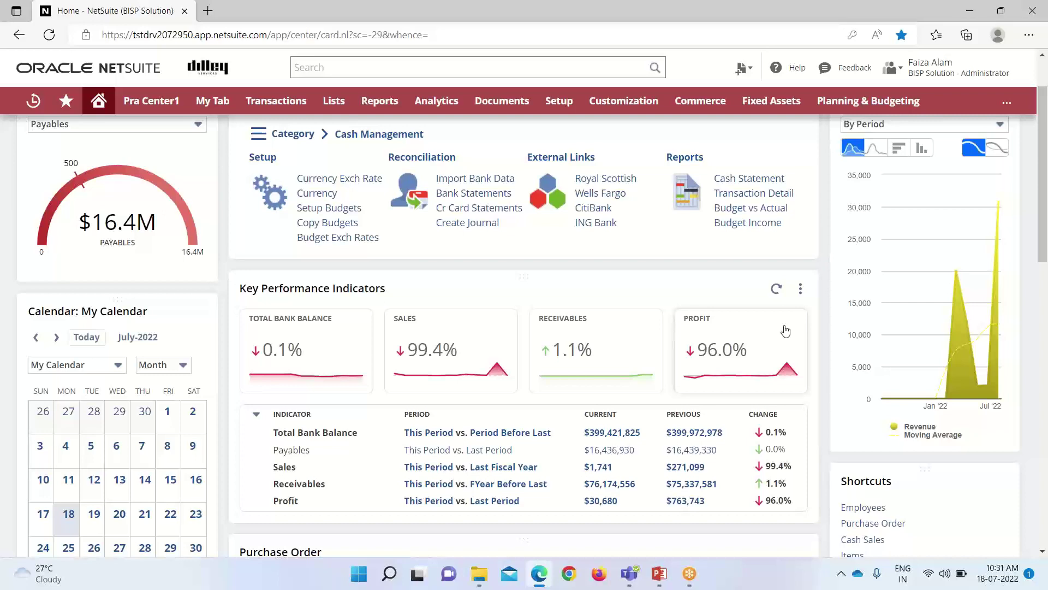
scroll(785, 330, up, 2)
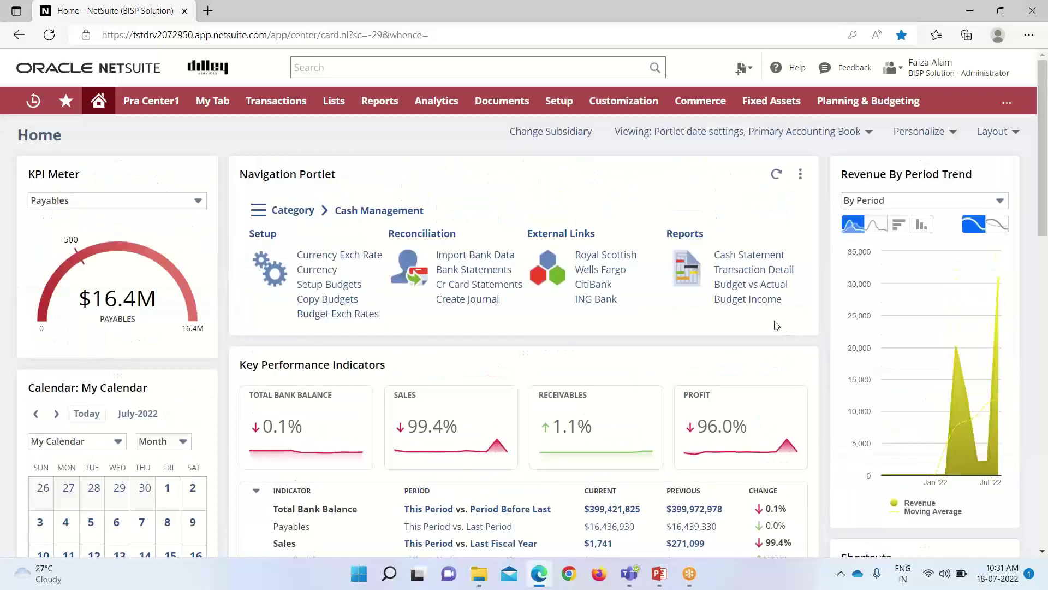